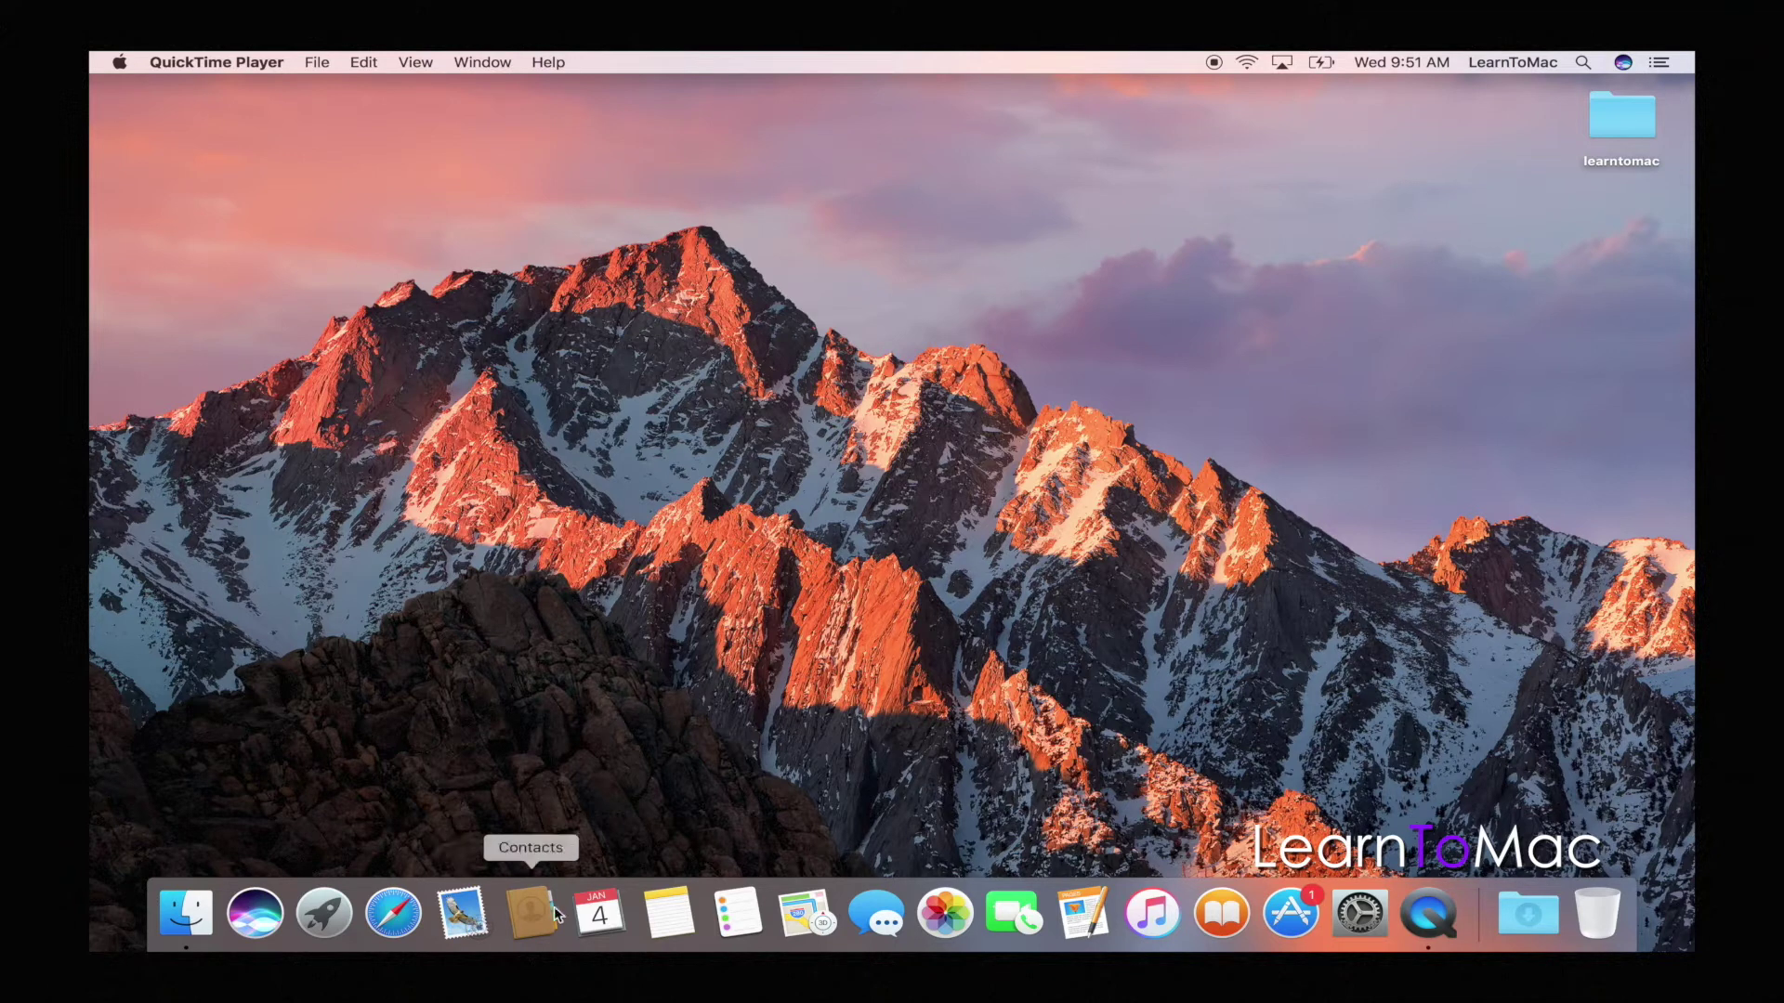
Drag Calendar along the Dock to sit between Notes and Reminders.
drag(596, 917, 734, 917)
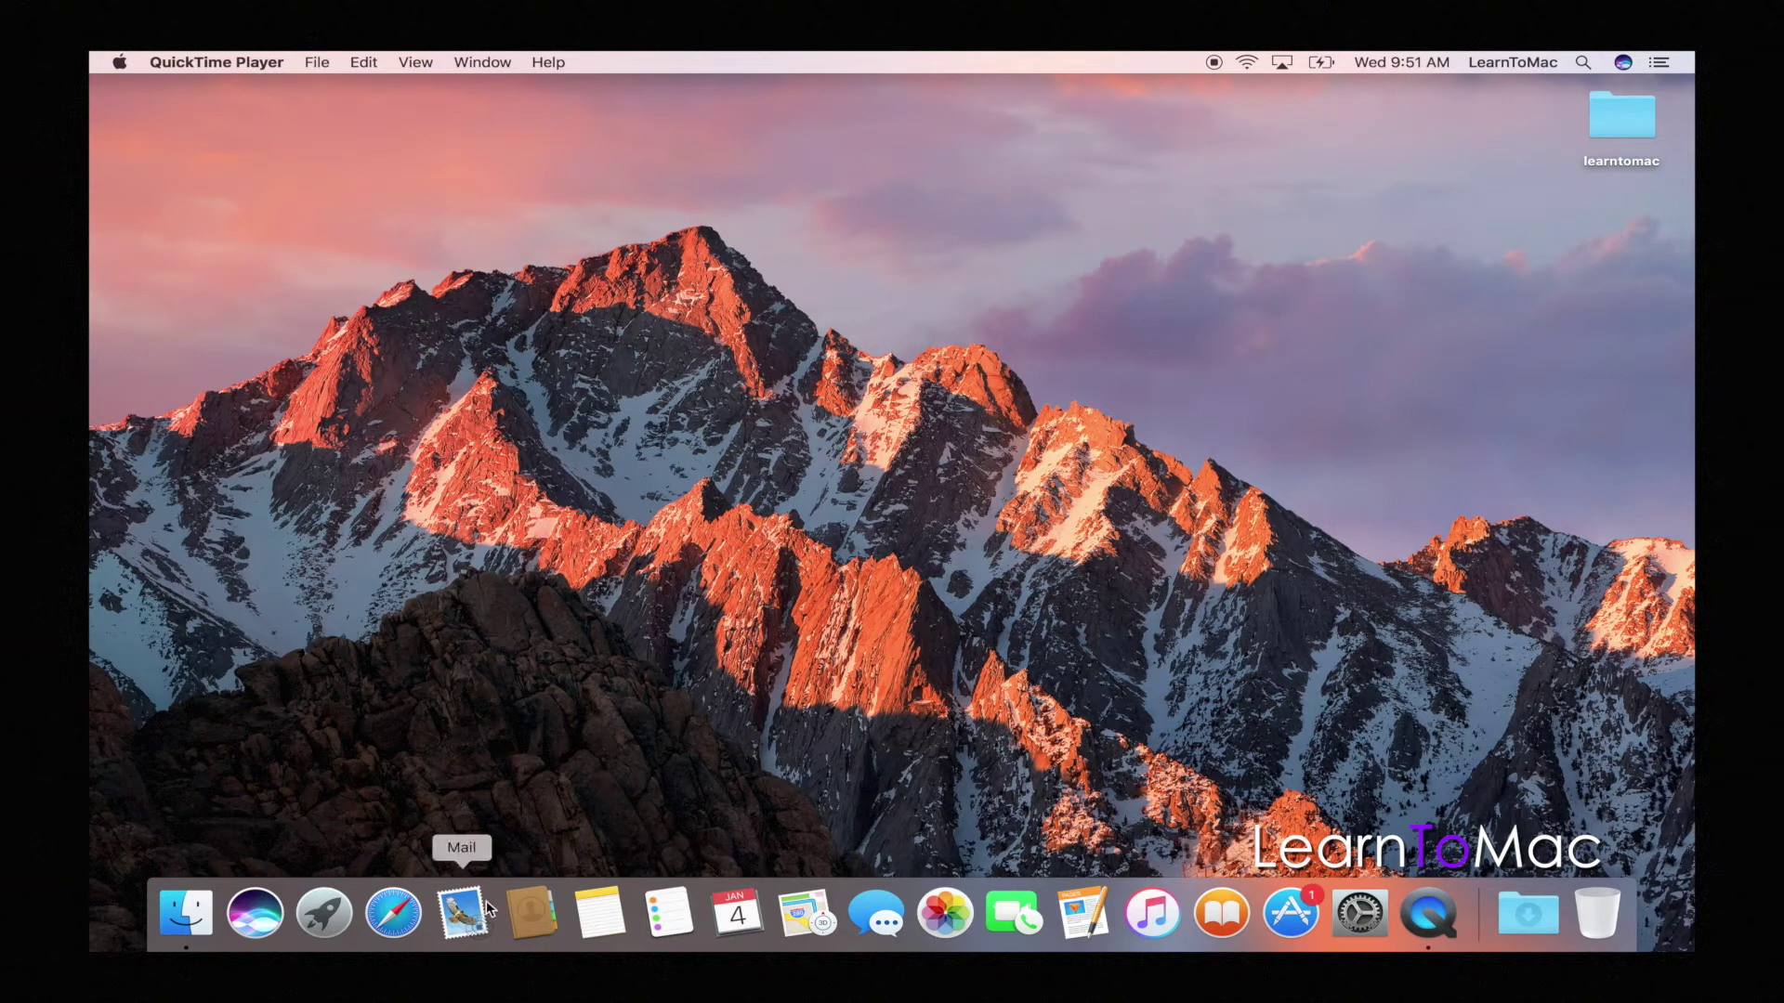
drag(745, 912, 661, 905)
In Launchpad, try dragging the Pages app toward the Dock, then return to the desktop.
click(324, 913)
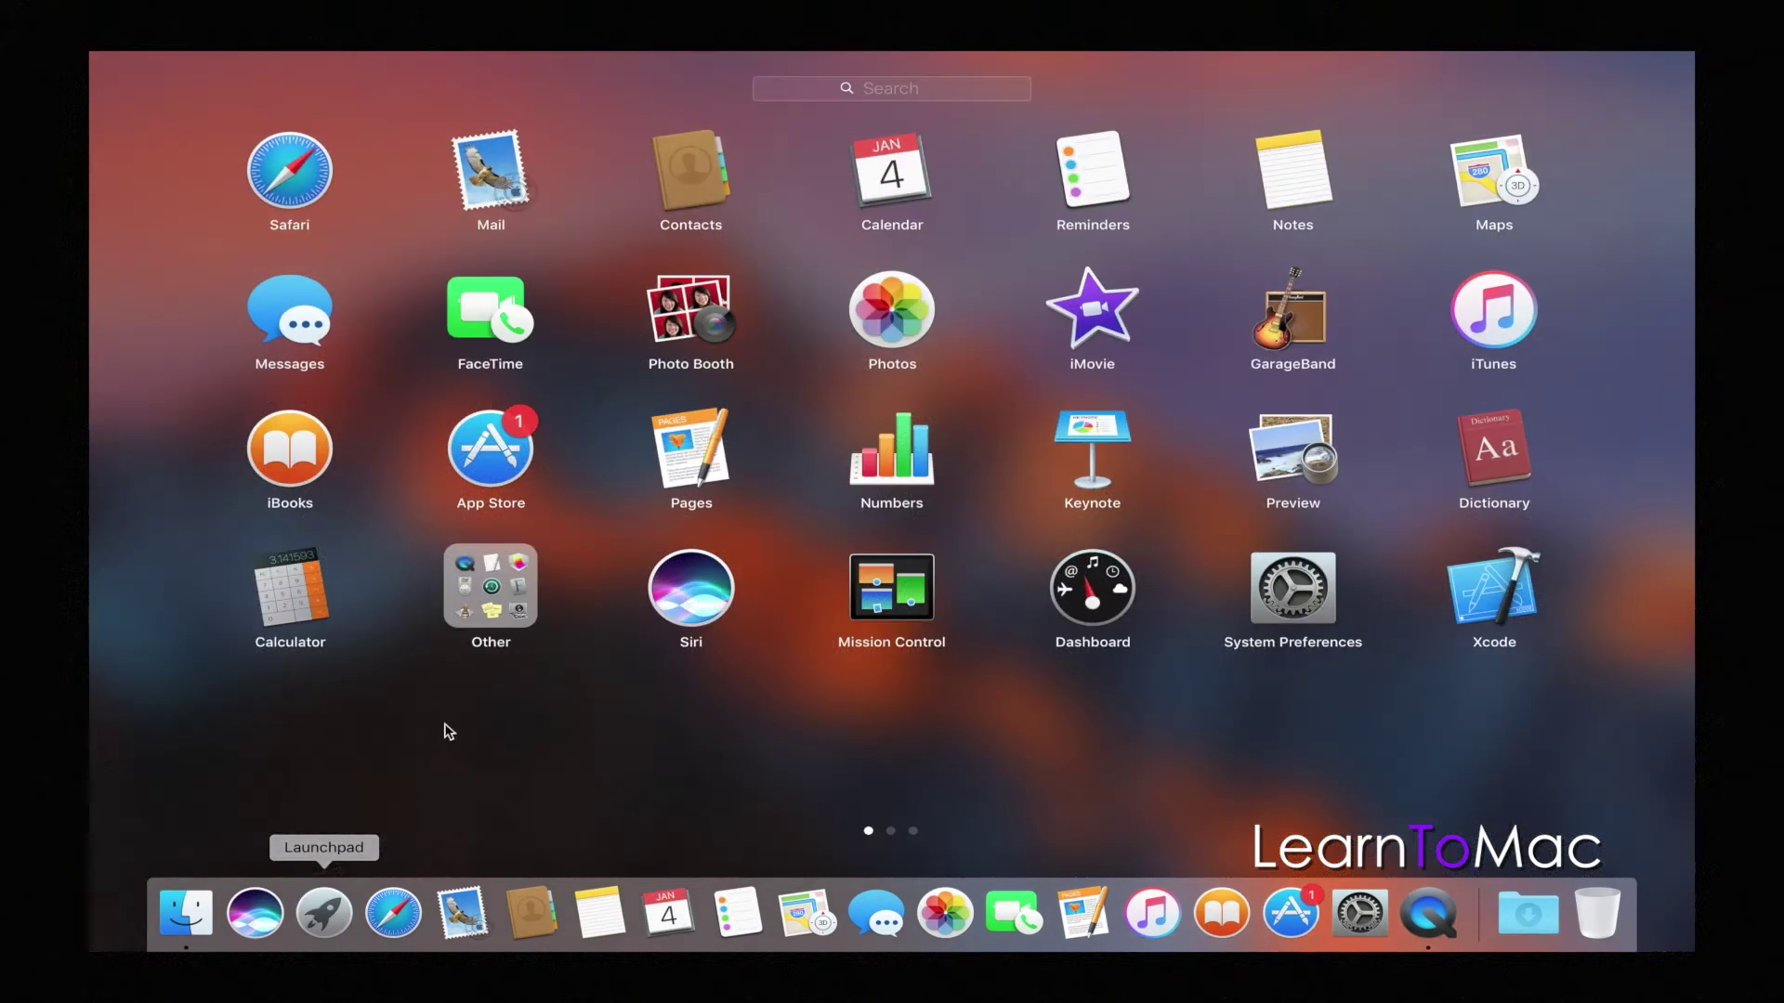
click(697, 483)
drag(697, 483, 641, 442)
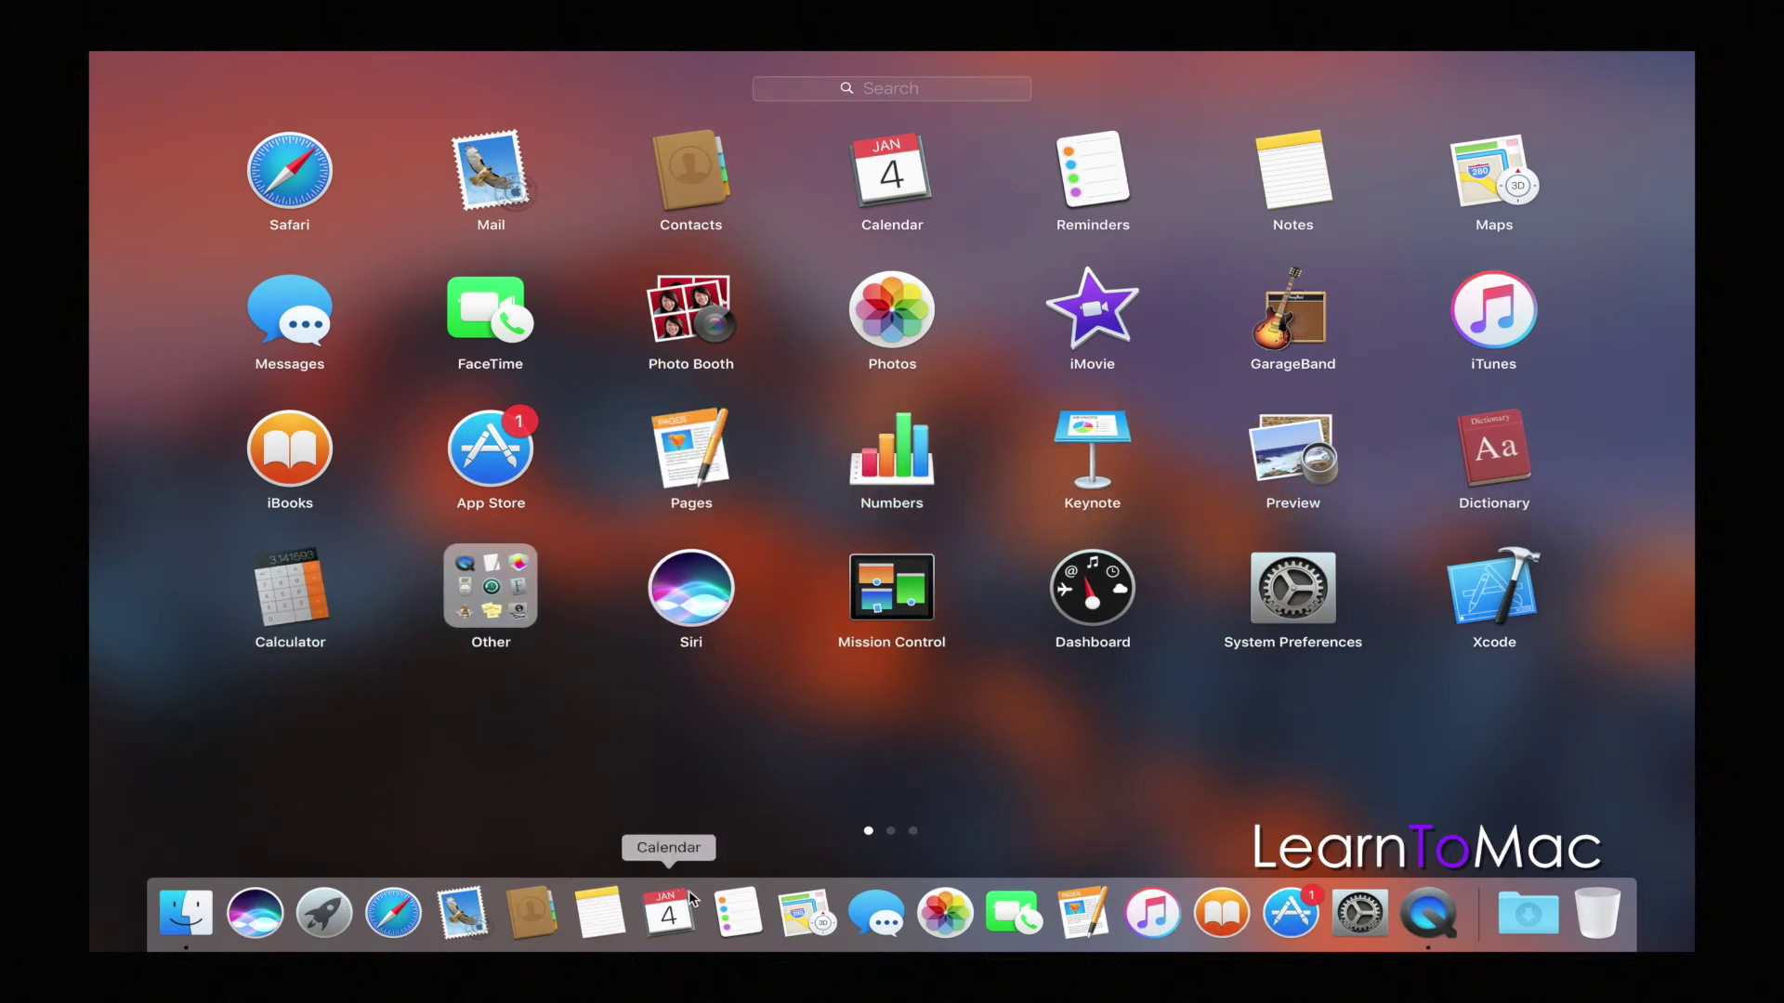
click(672, 824)
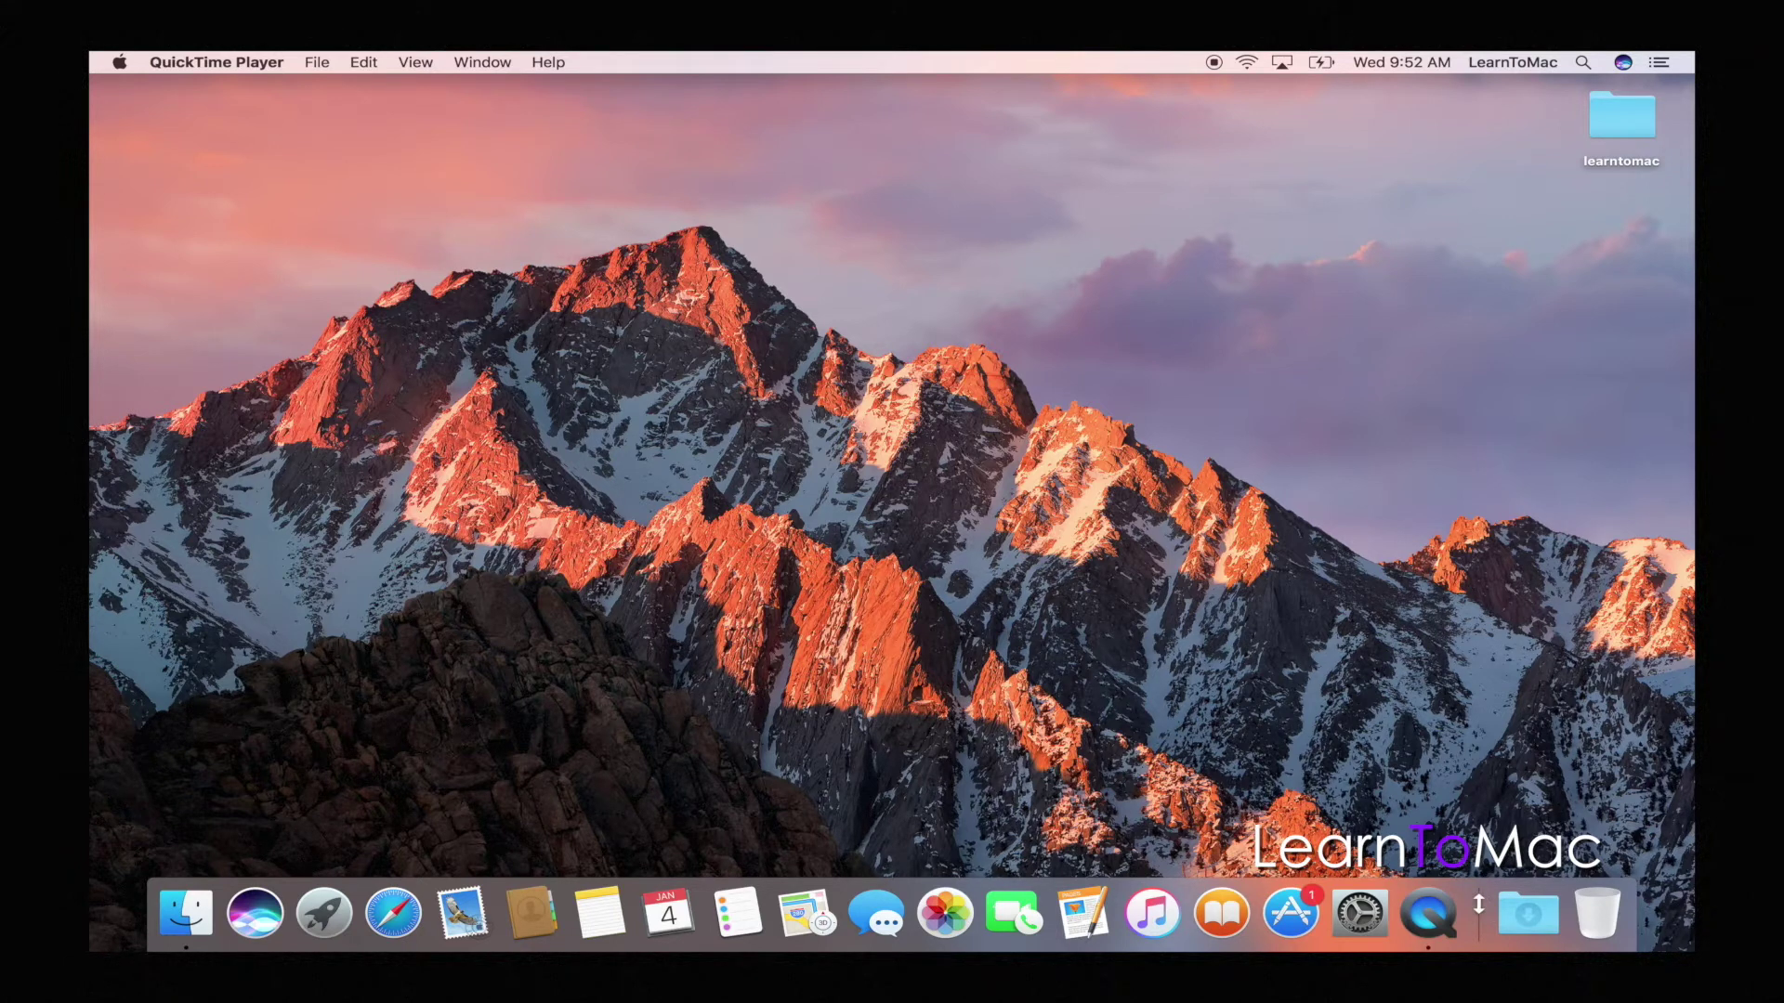
mouse_move(1478, 903)
mouse_down()
mouse_move(1466, 929)
mouse_move(1482, 891)
mouse_move(1482, 926)
mouse_move(1482, 894)
mouse_move(1483, 926)
mouse_move(1495, 909)
mouse_up()
mouse_move(1476, 915)
mouse_down()
mouse_move(1476, 947)
mouse_move(1476, 915)
mouse_move(1476, 929)
mouse_up()
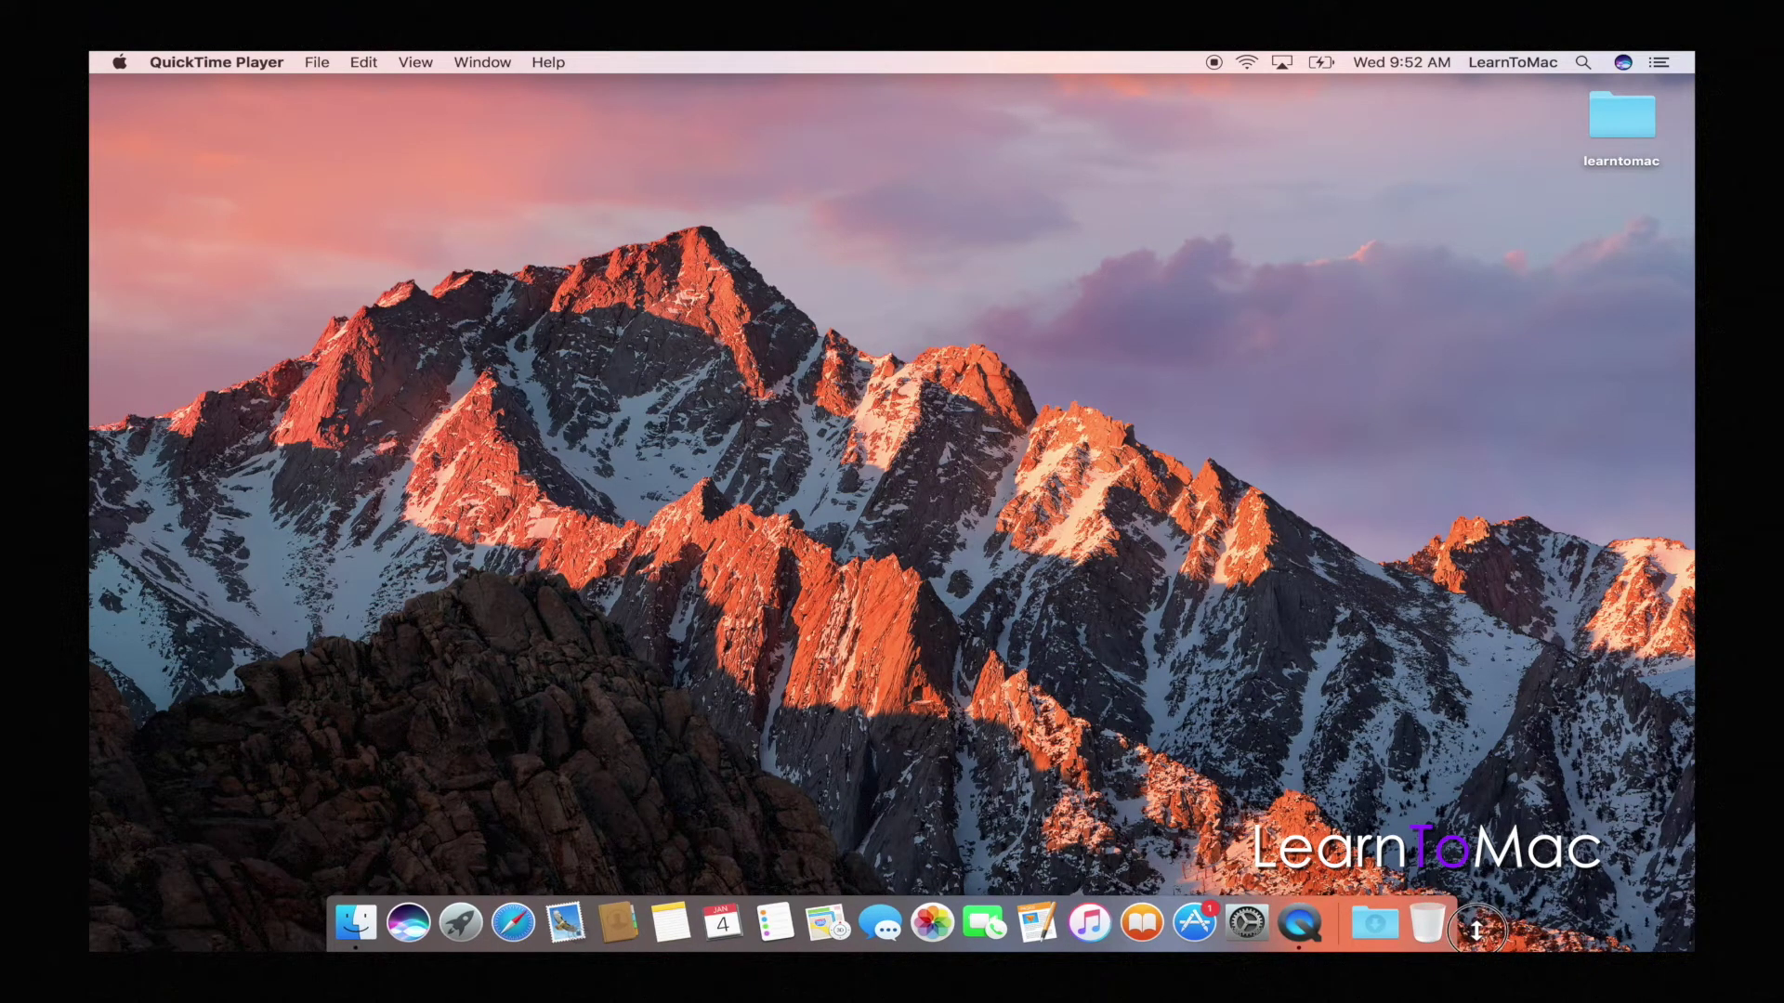
drag(1476, 930, 1488, 913)
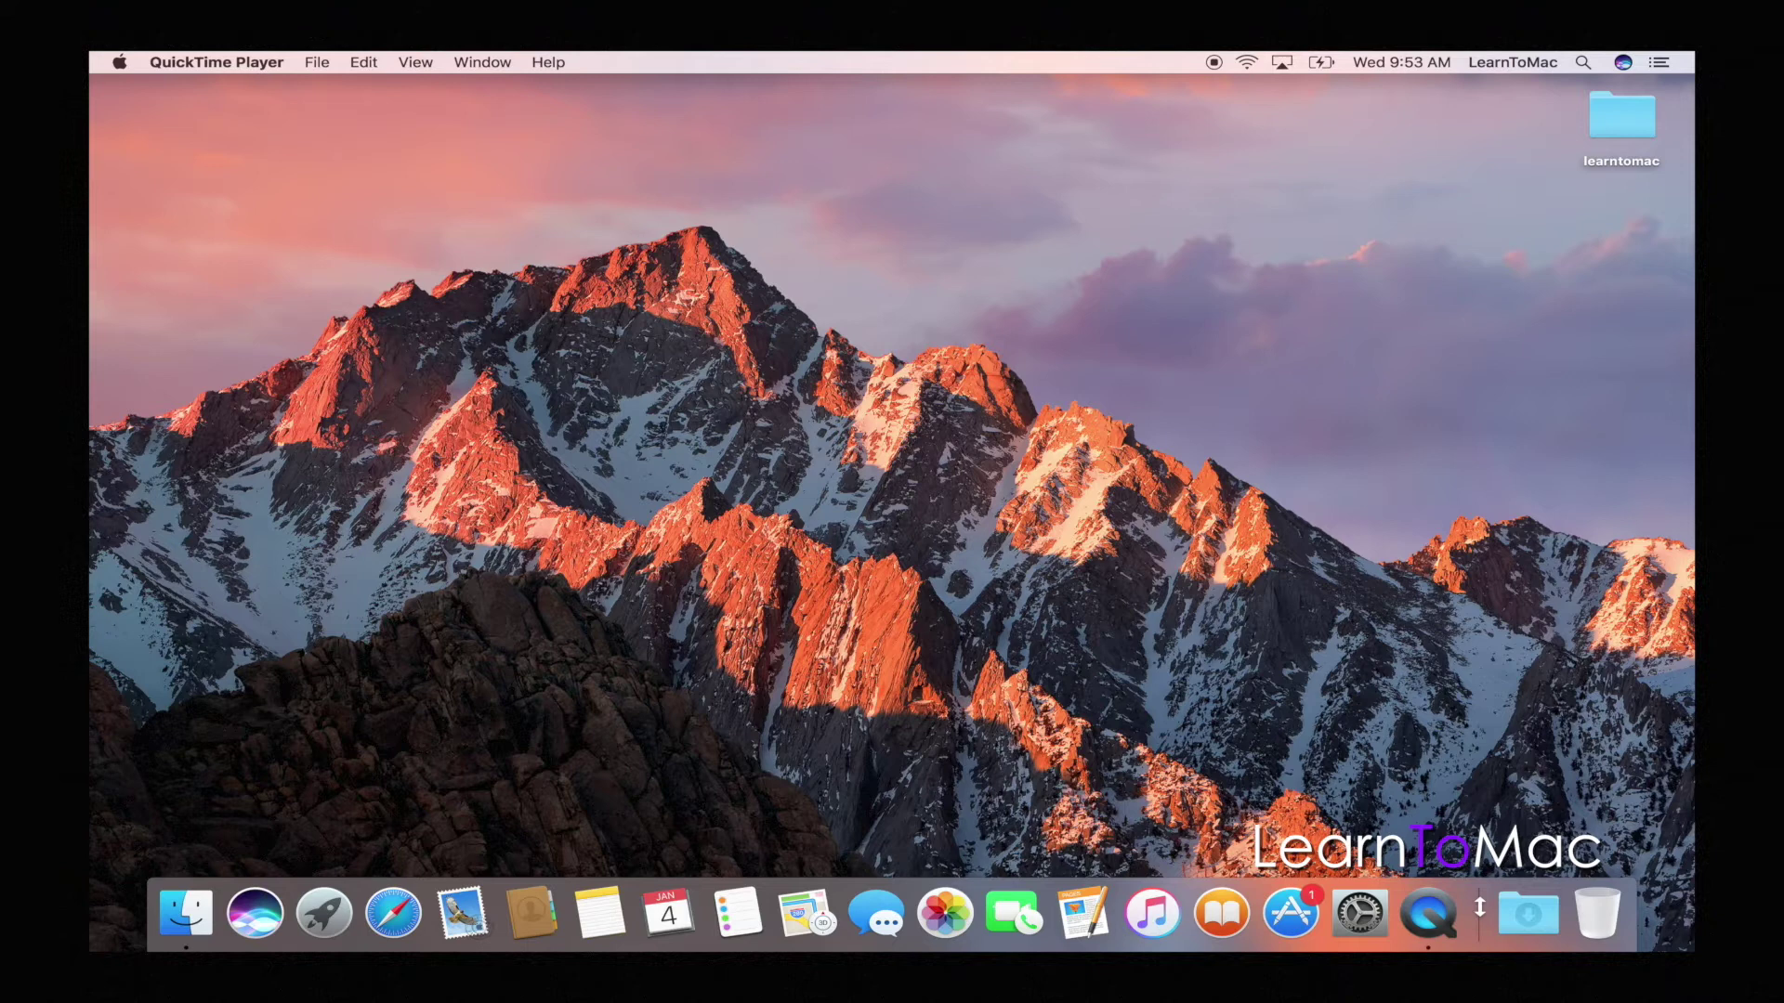
Turn Dock hiding on from the divider menu, then reveal the Dock at the bottom edge.
right_click(1480, 908)
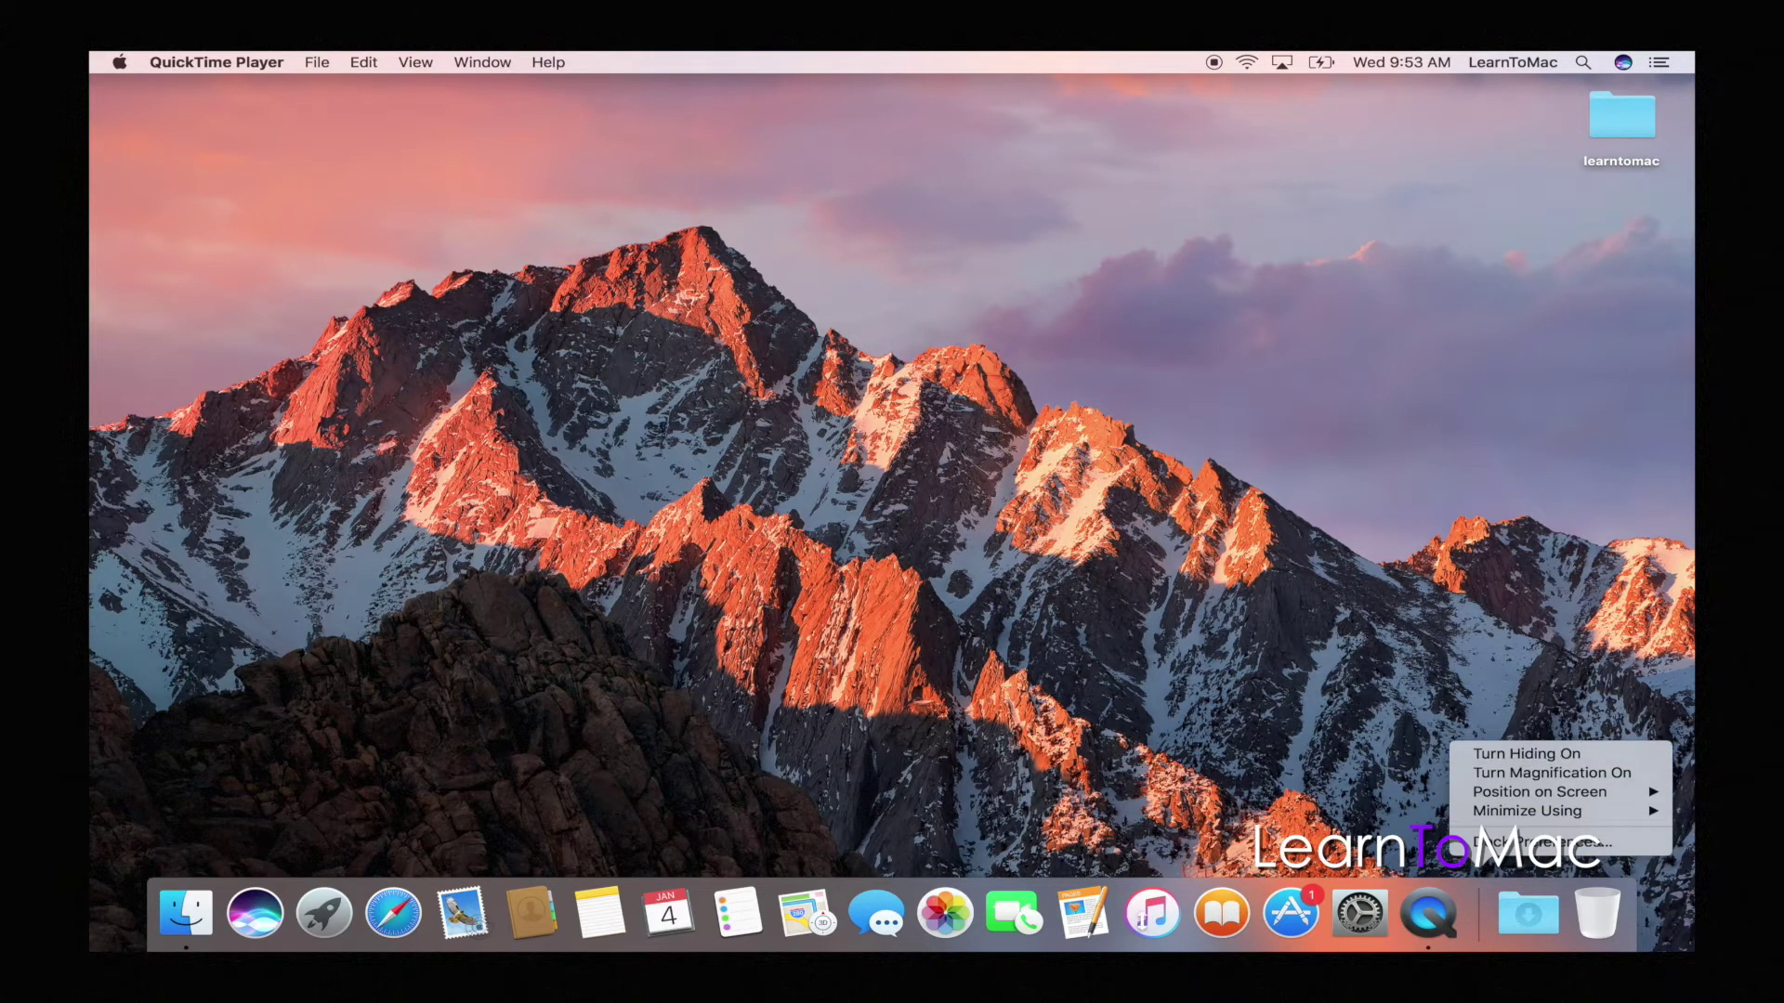
click(1514, 753)
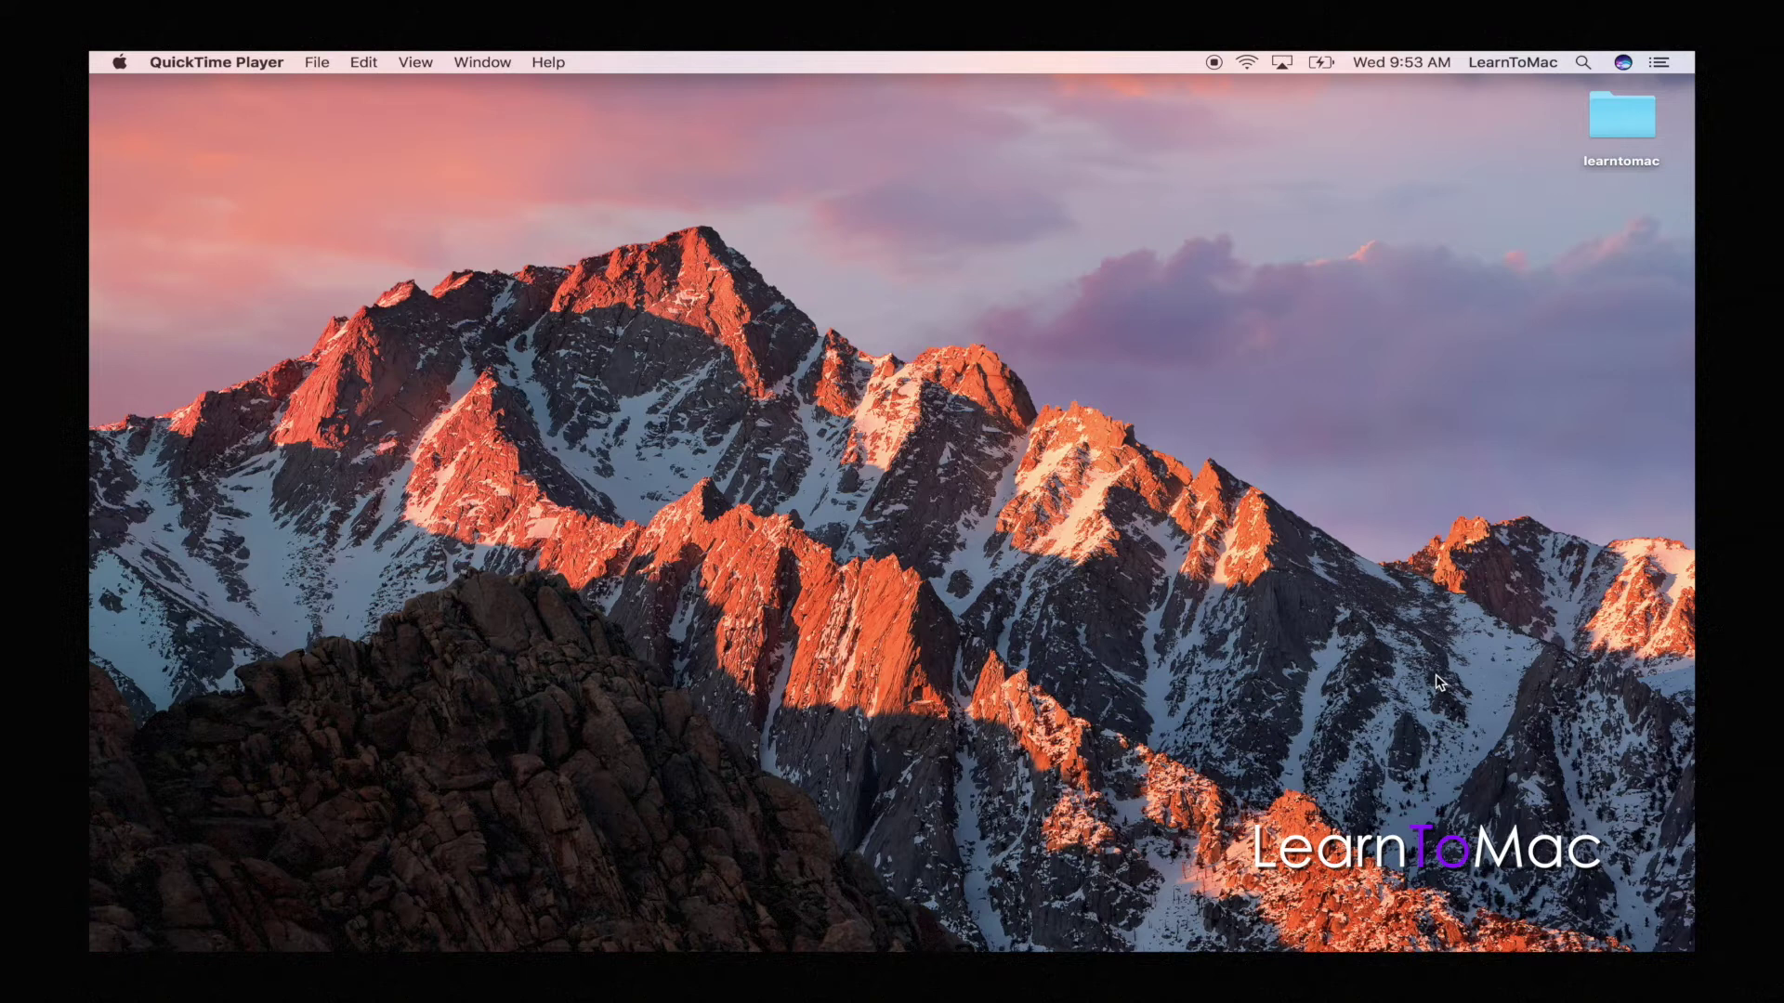
mouse_move(1368, 945)
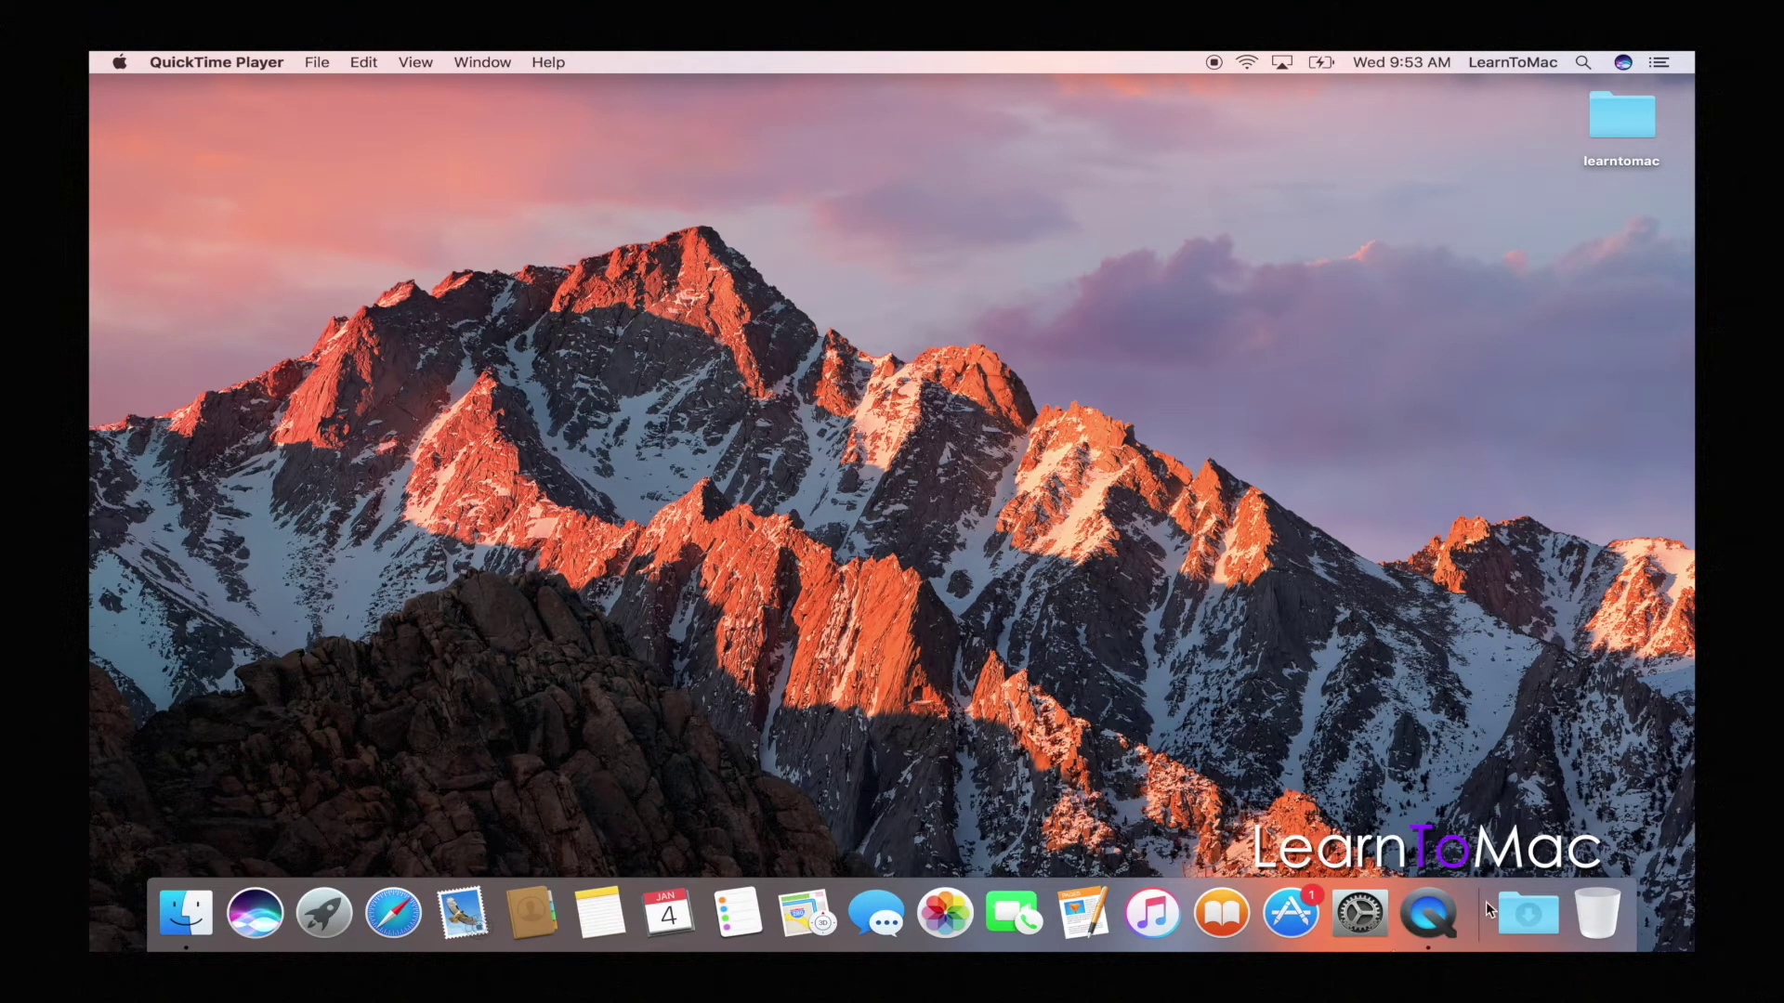
Turn automatic Dock hiding off from the divider's context menu.
right_click(1477, 910)
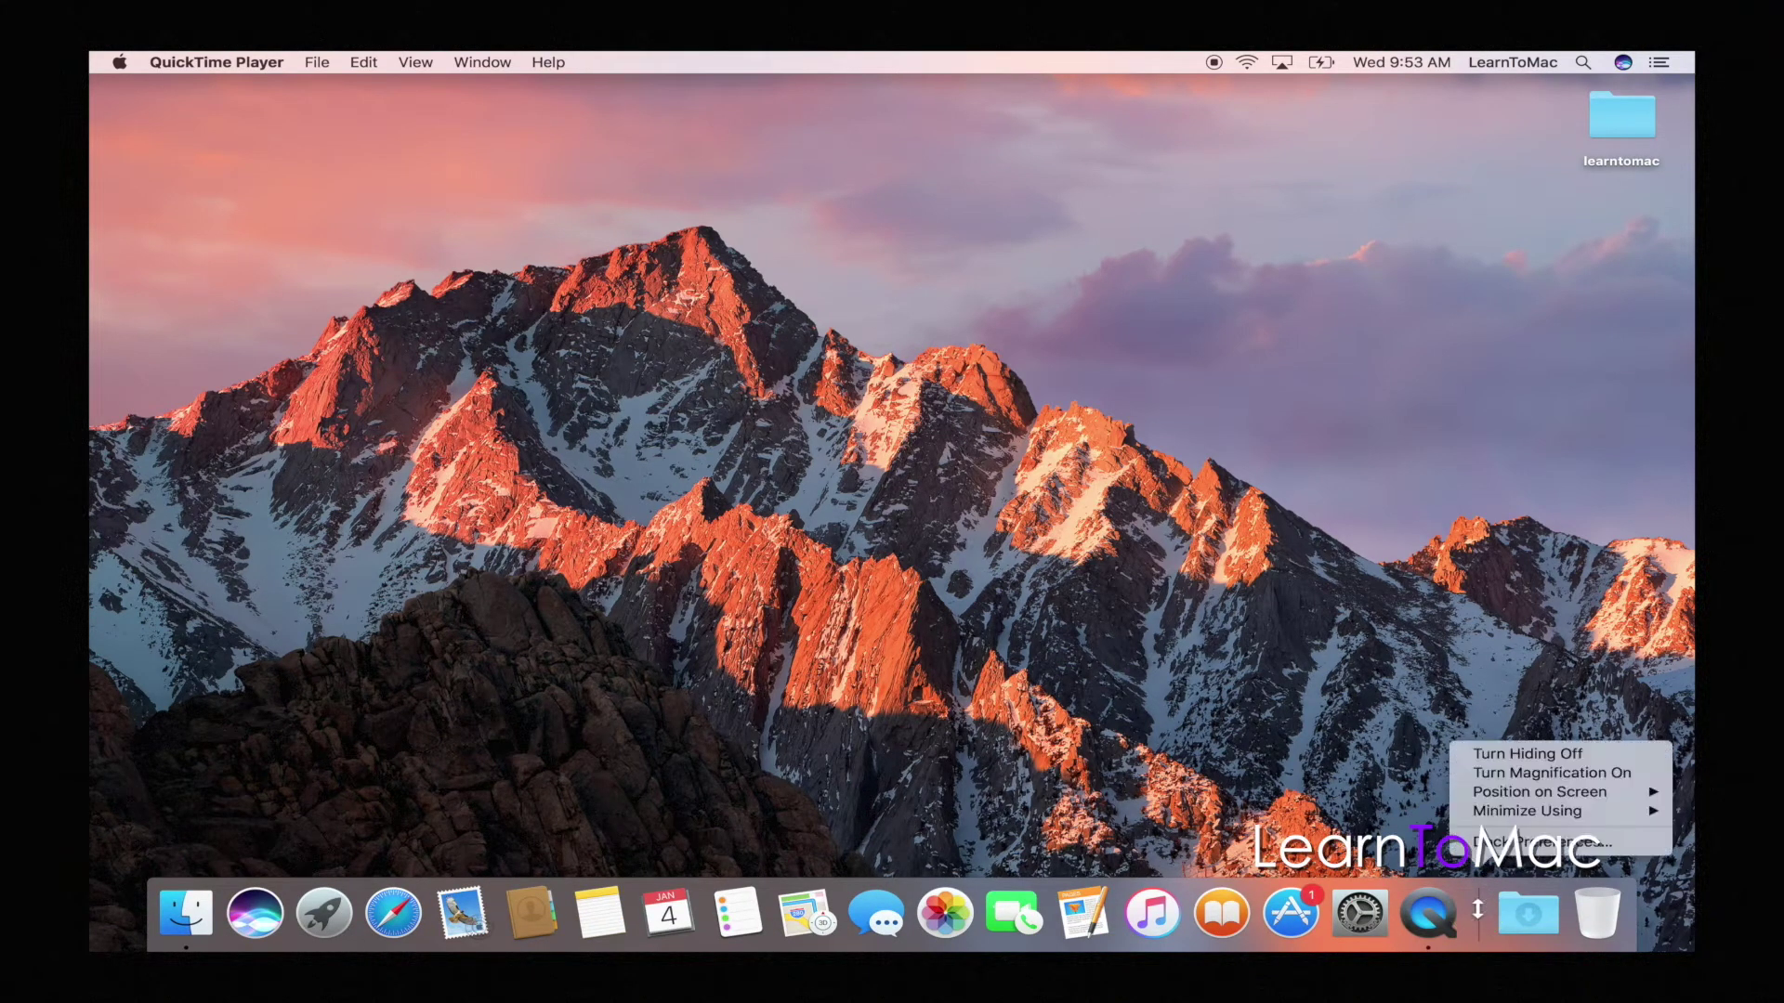
click(1521, 760)
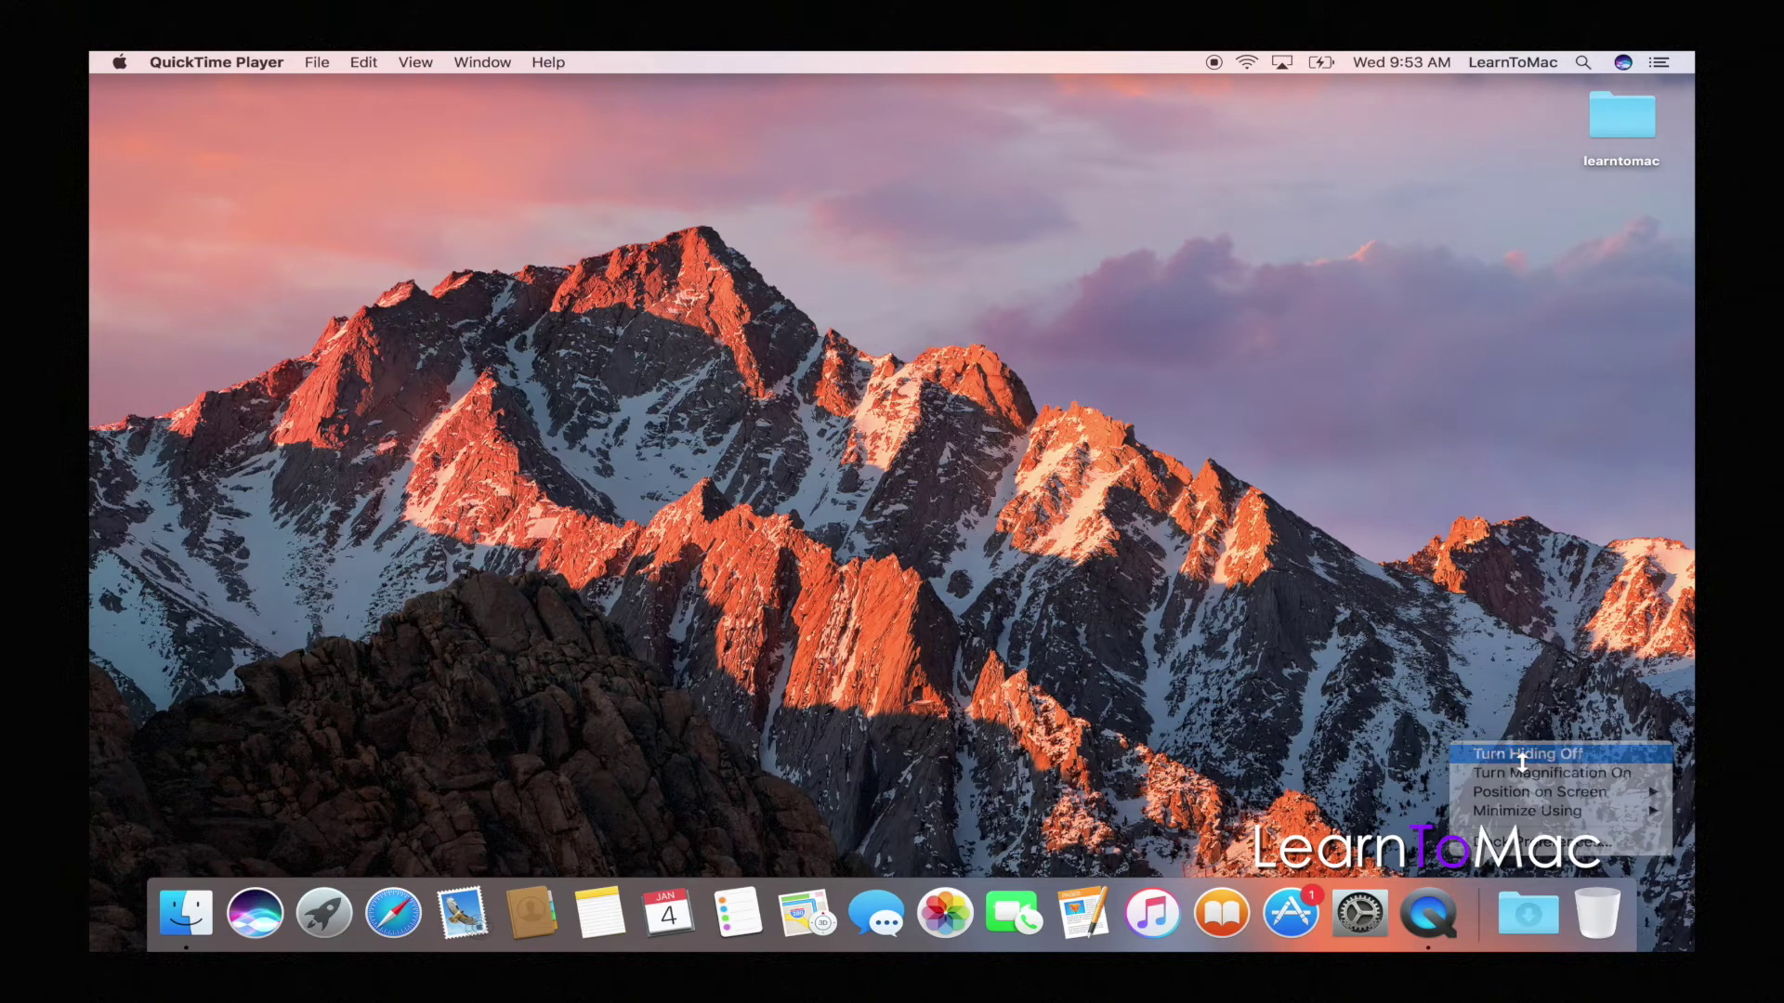
right_click(1478, 906)
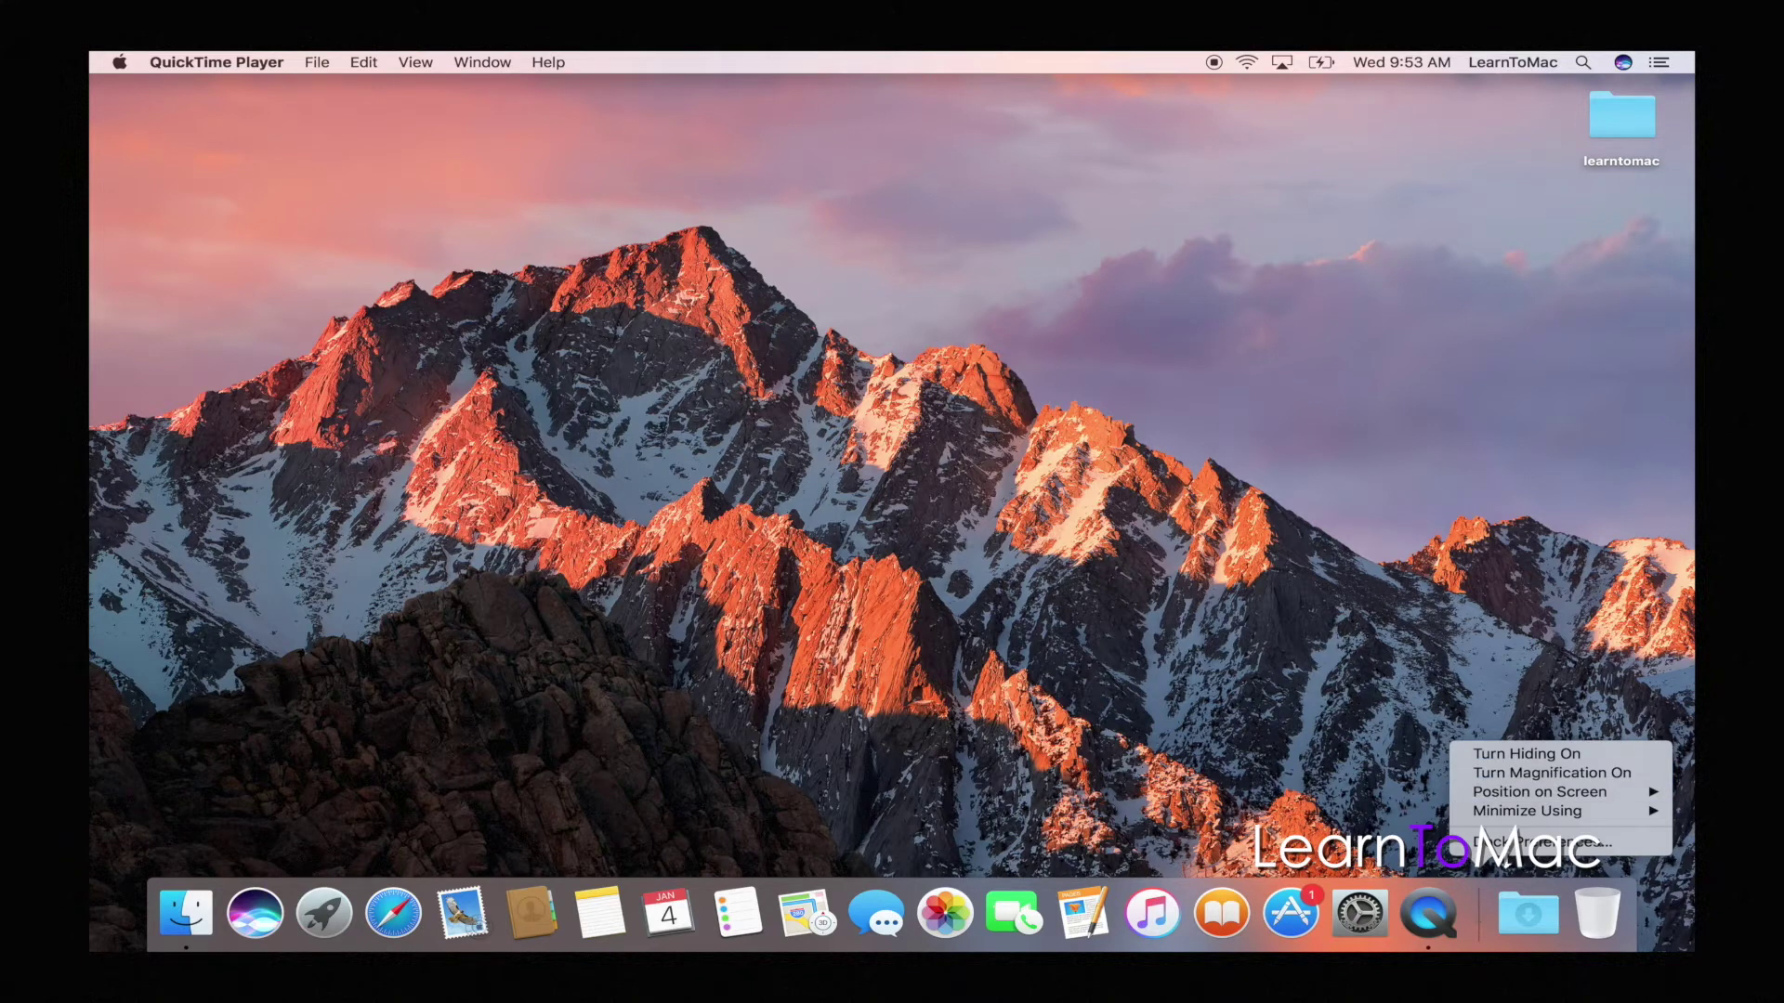
click(1428, 836)
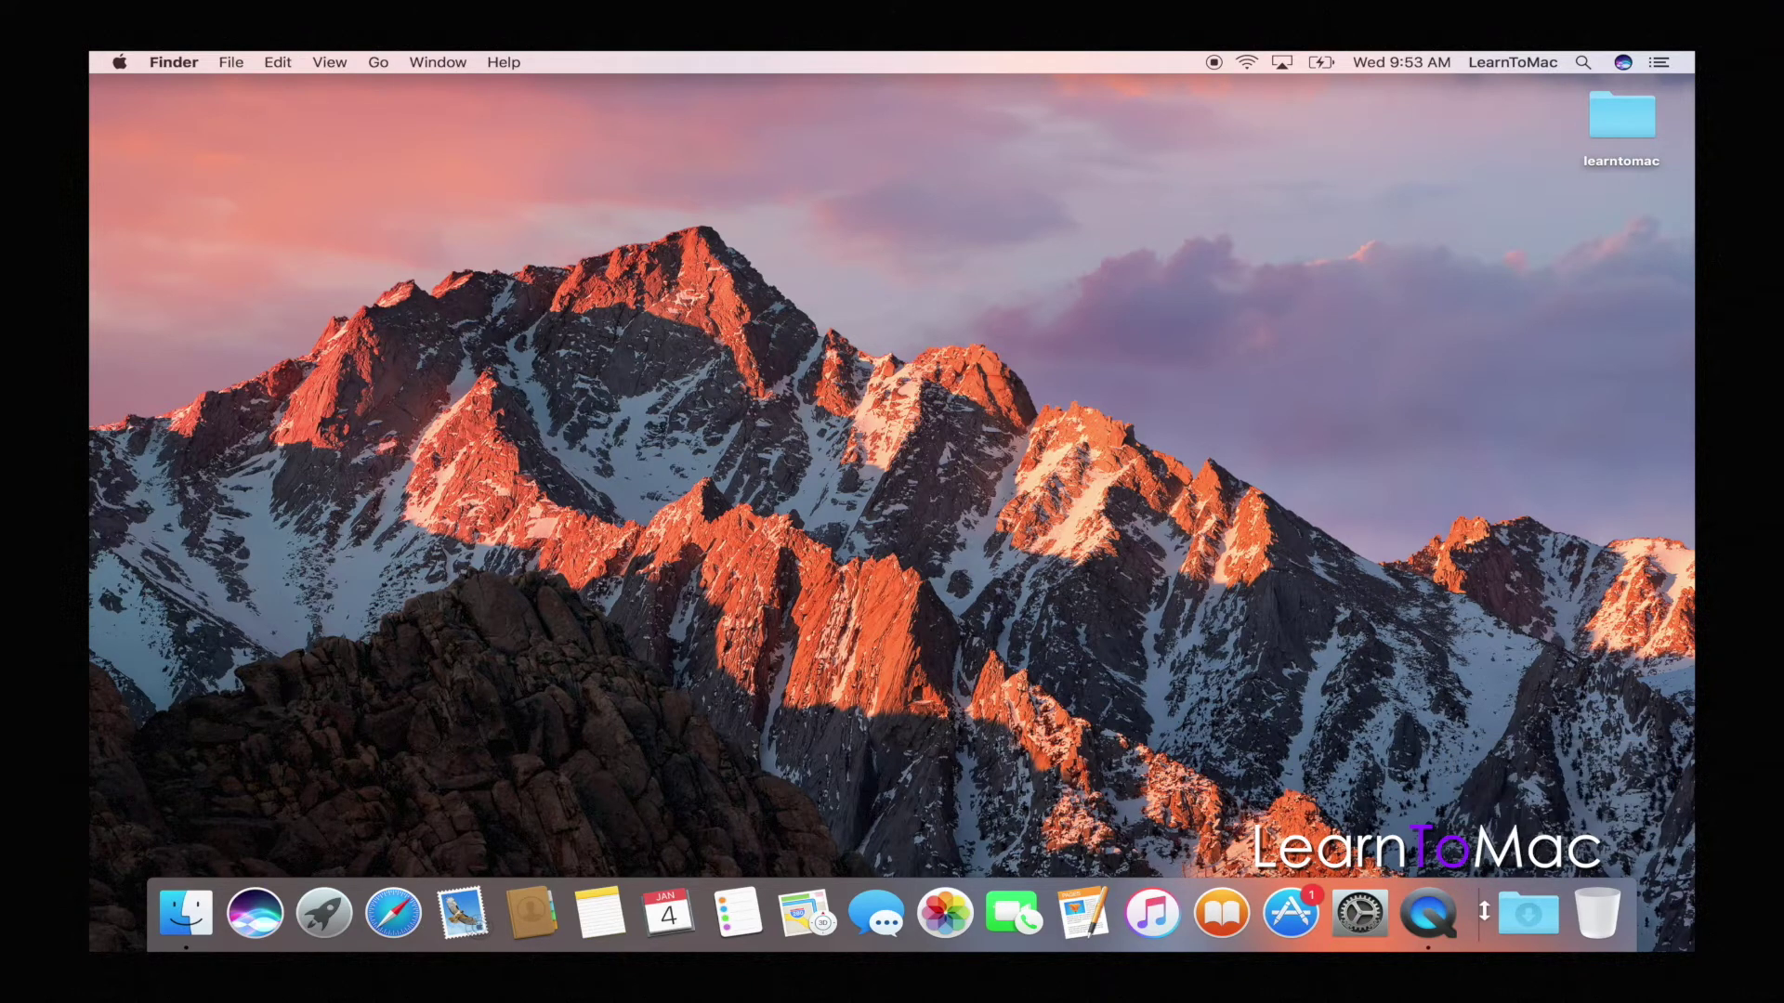
Shrink the Dock, toggle magnification on then off, and enlarge the icons back to full size.
drag(1483, 913, 1275, 926)
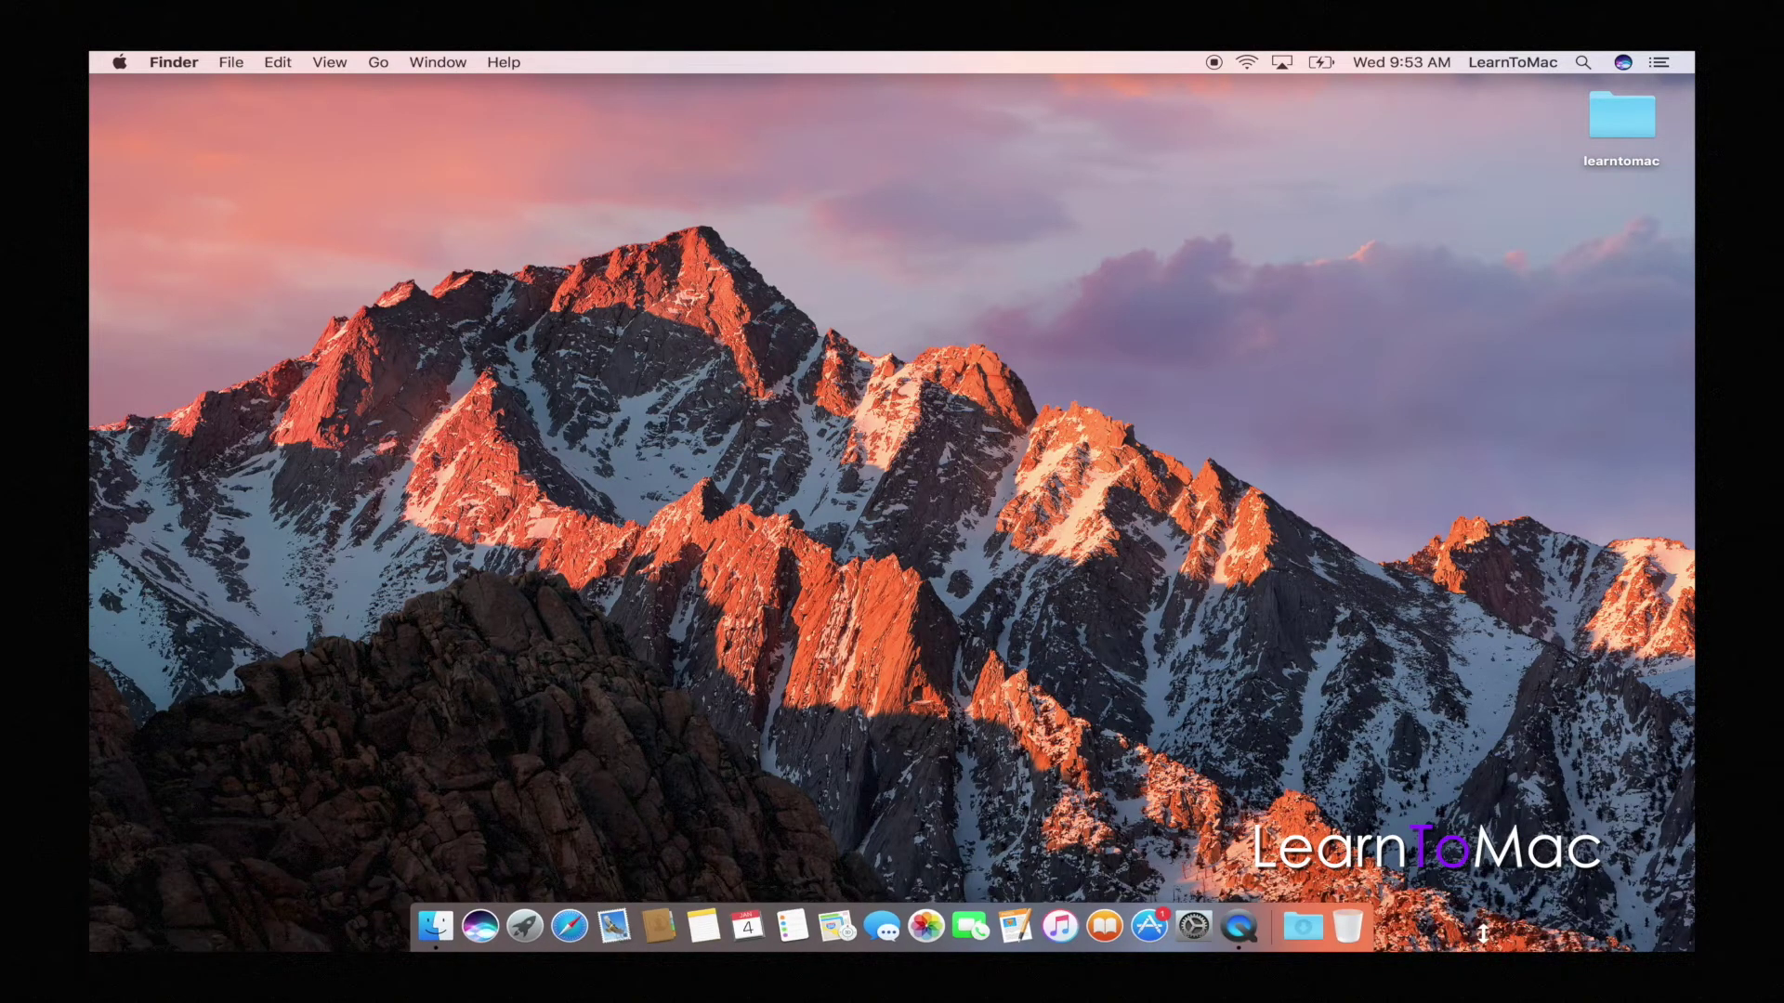
right_click(1275, 925)
click(1346, 801)
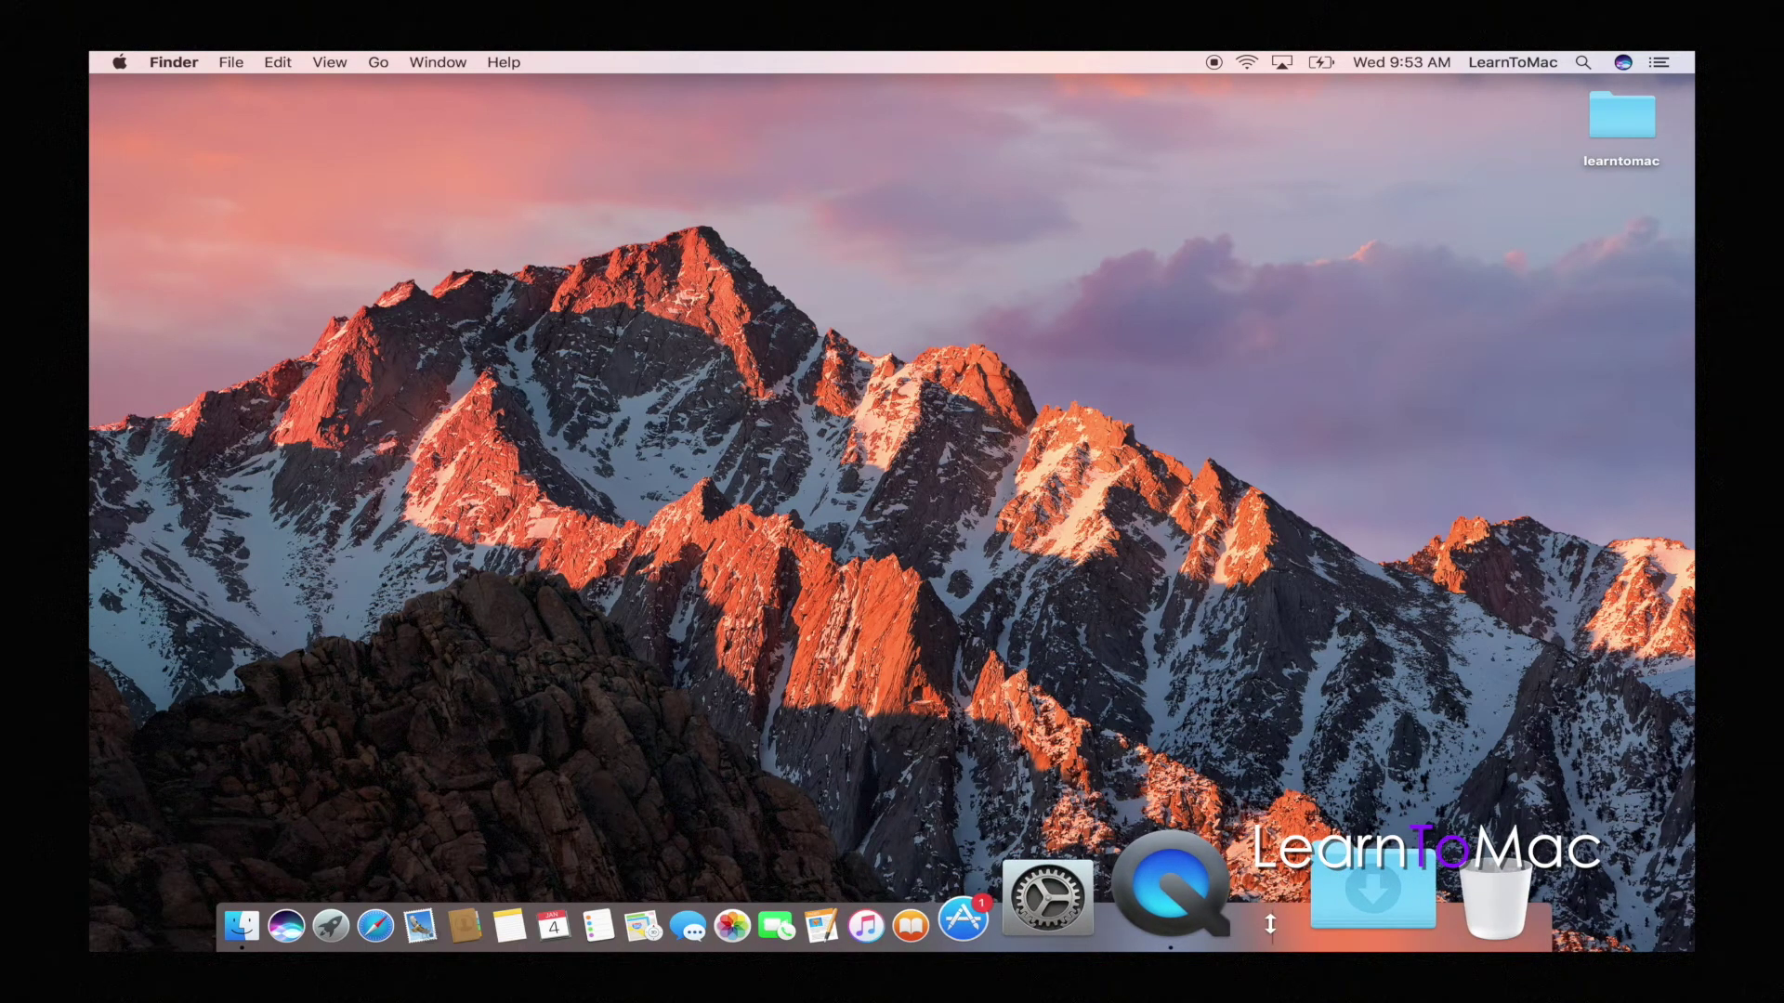
right_click(1270, 925)
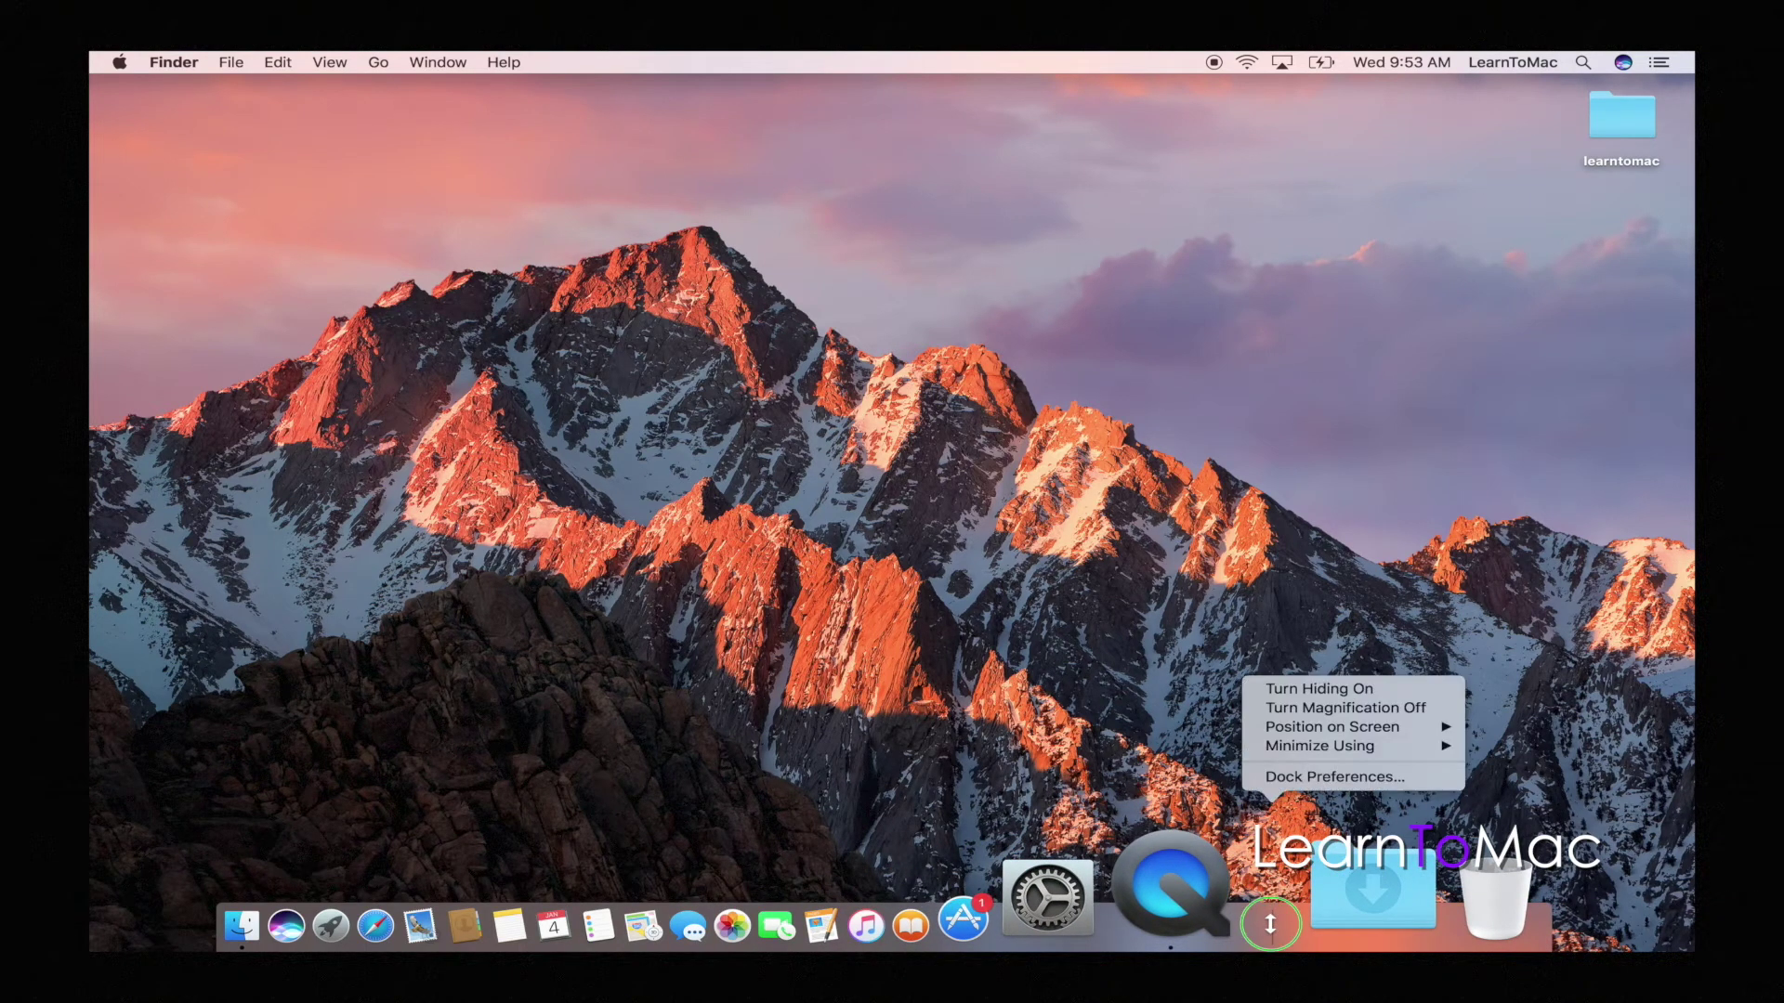
click(1344, 708)
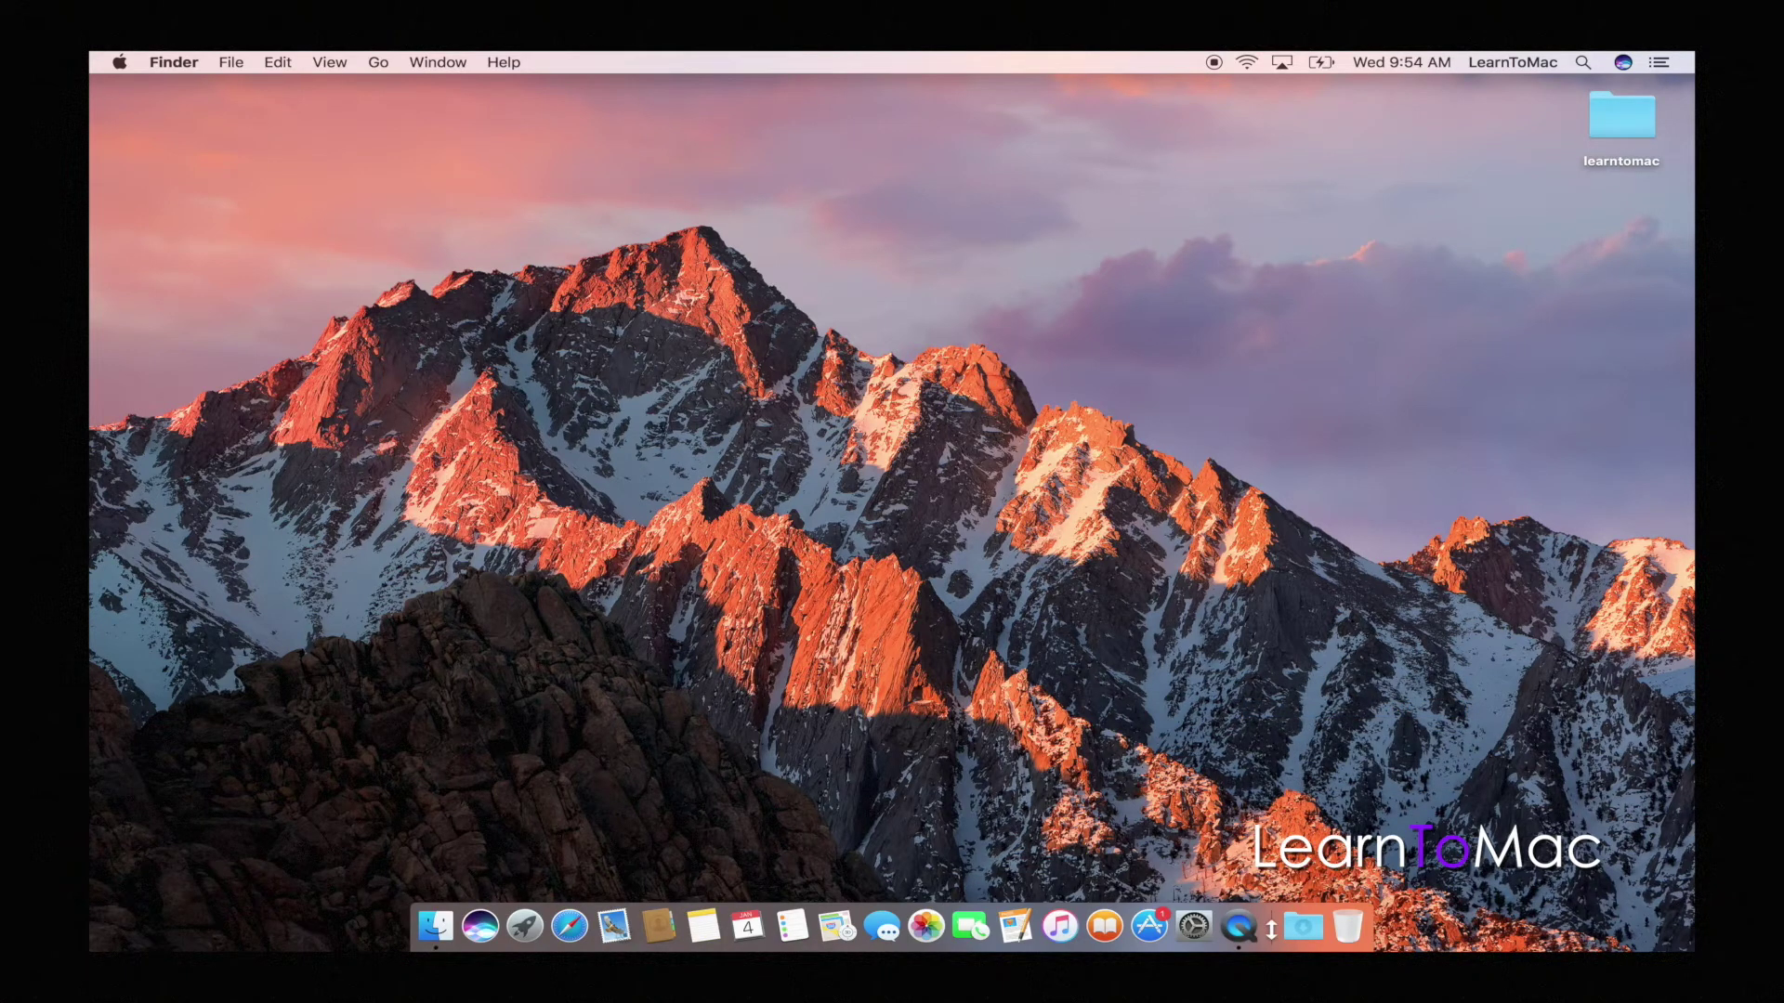
drag(1271, 926, 1273, 894)
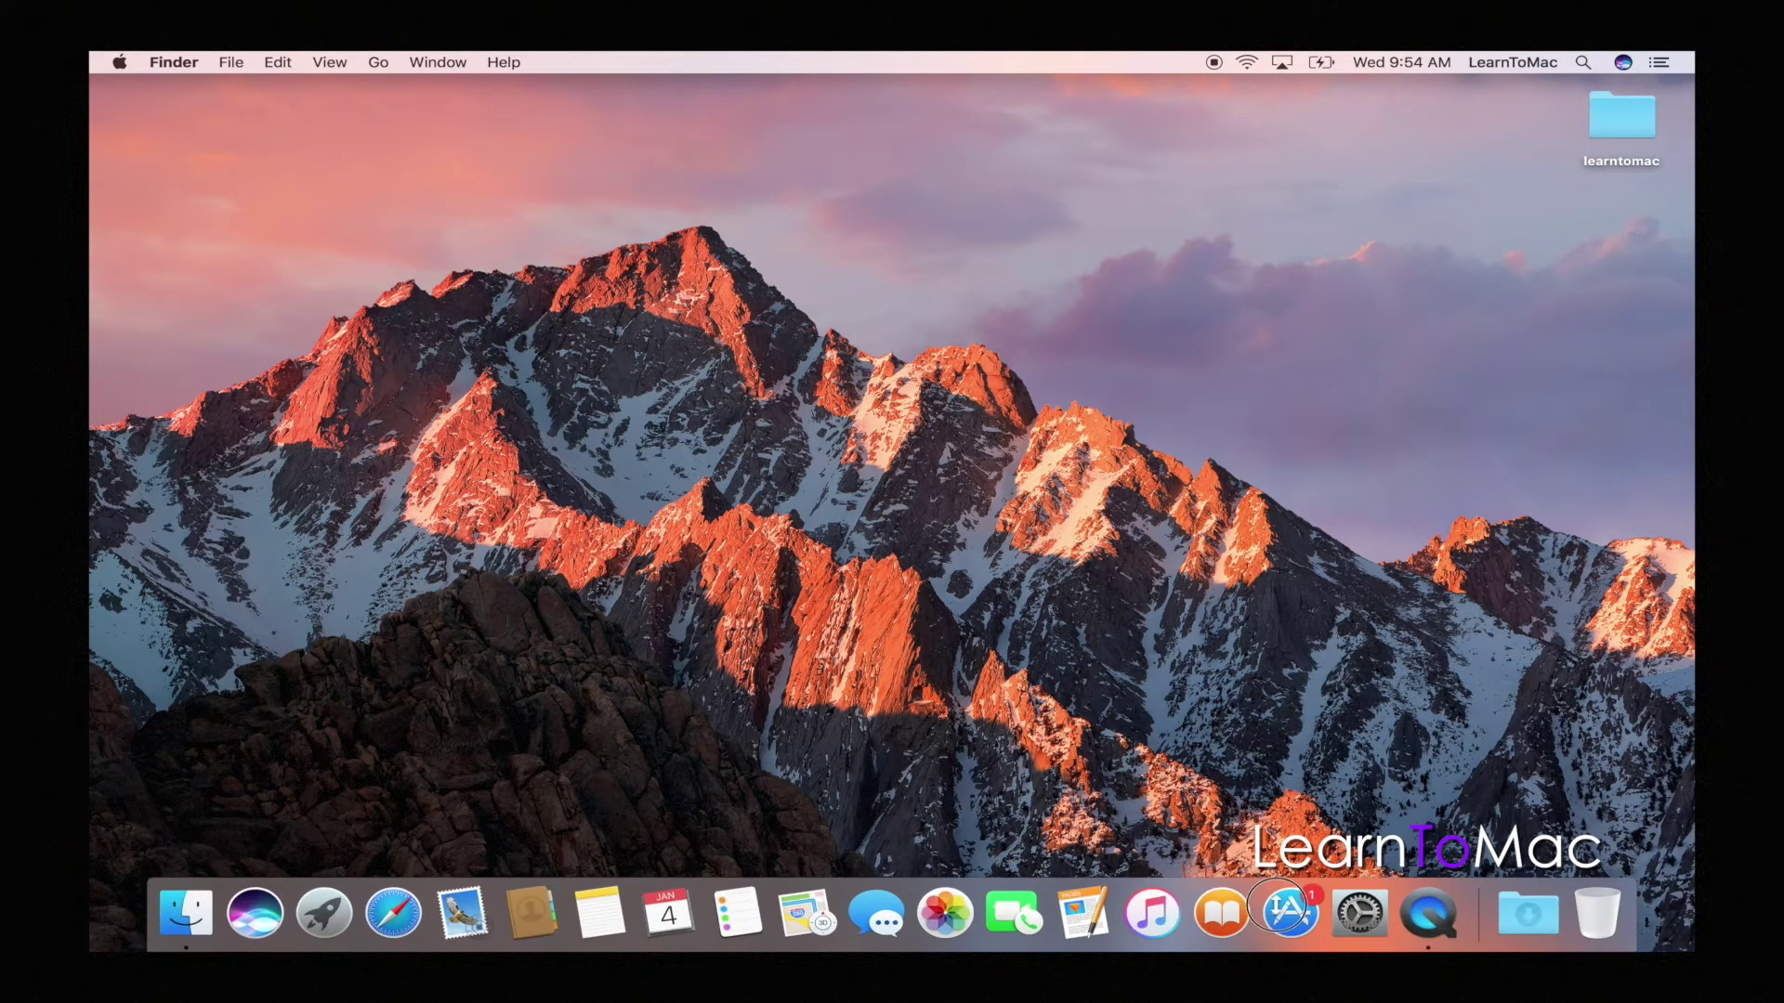
right_click(1472, 903)
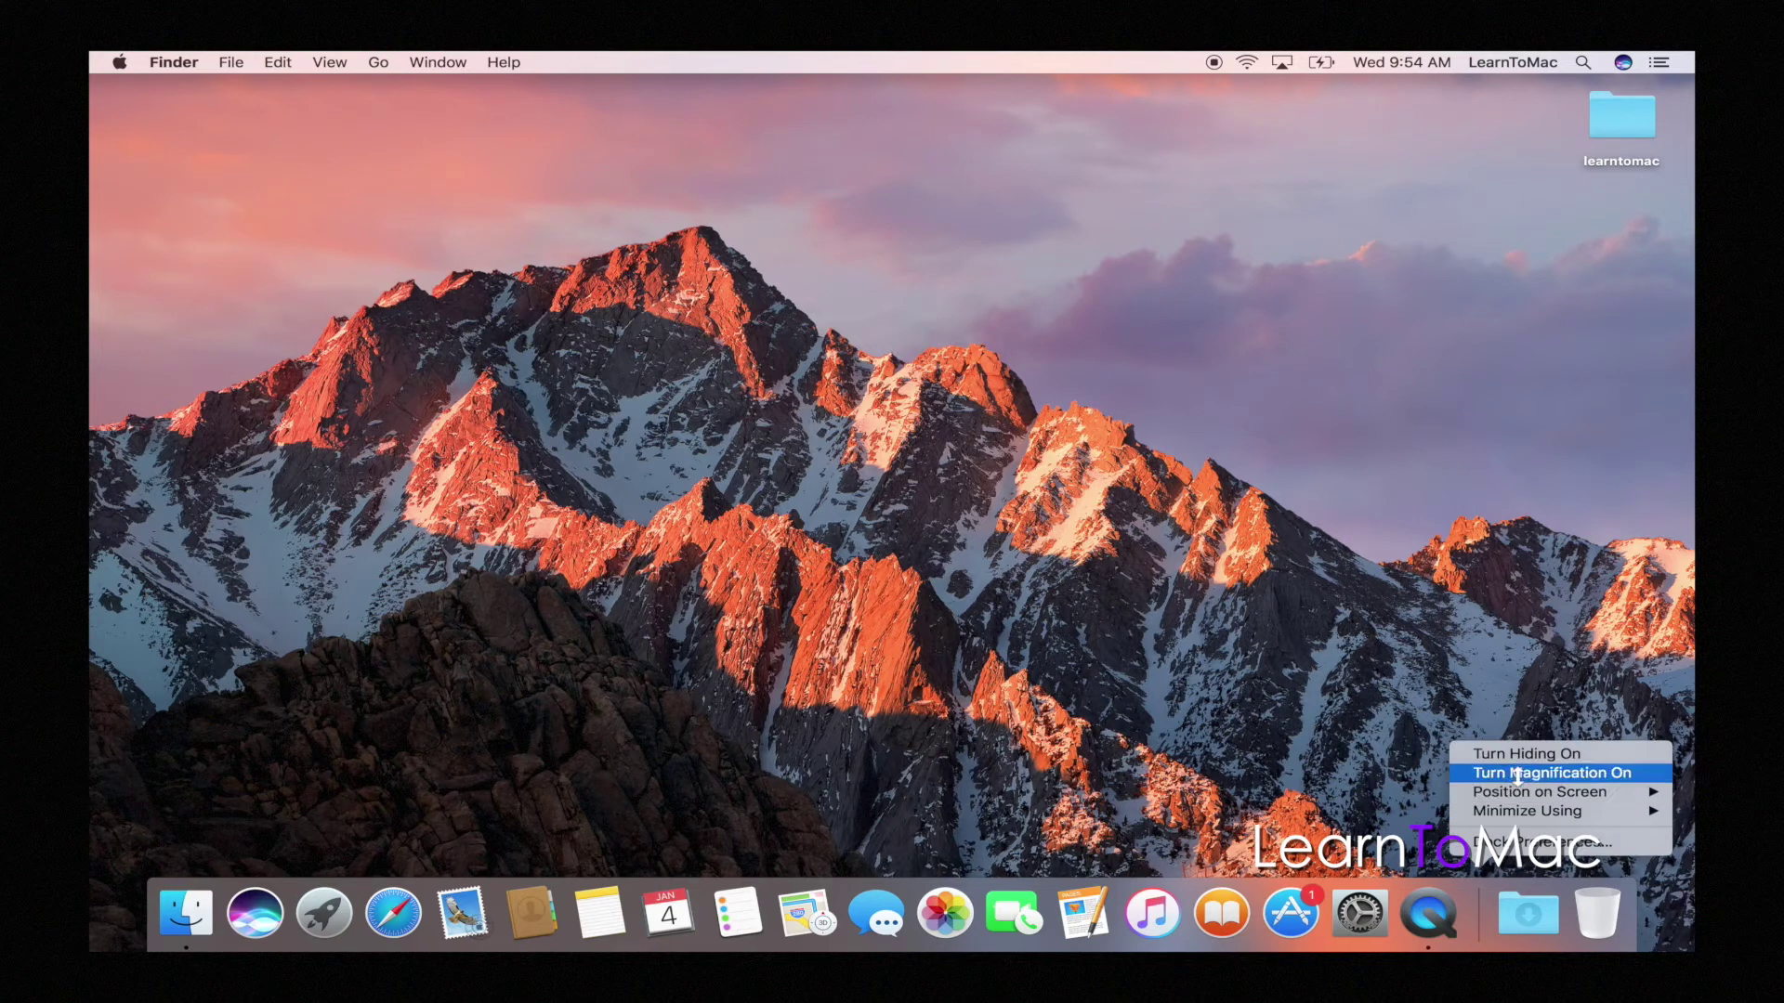
mouse_move(1518, 799)
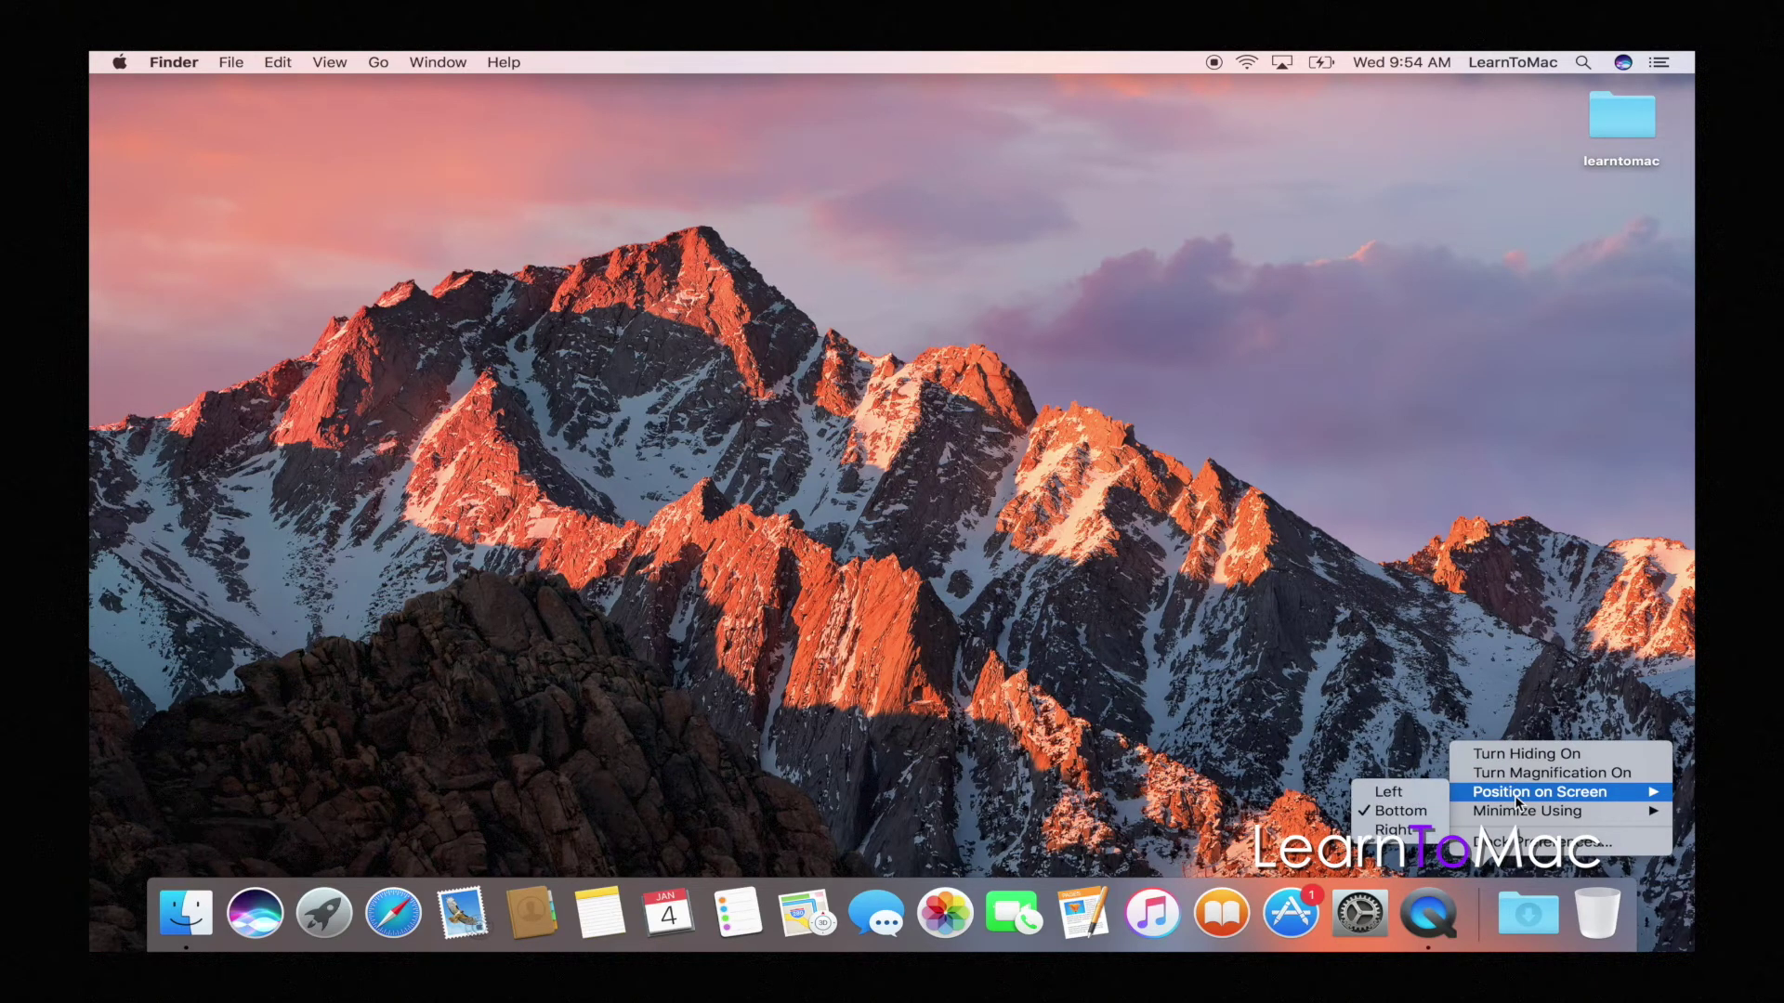
click(1395, 793)
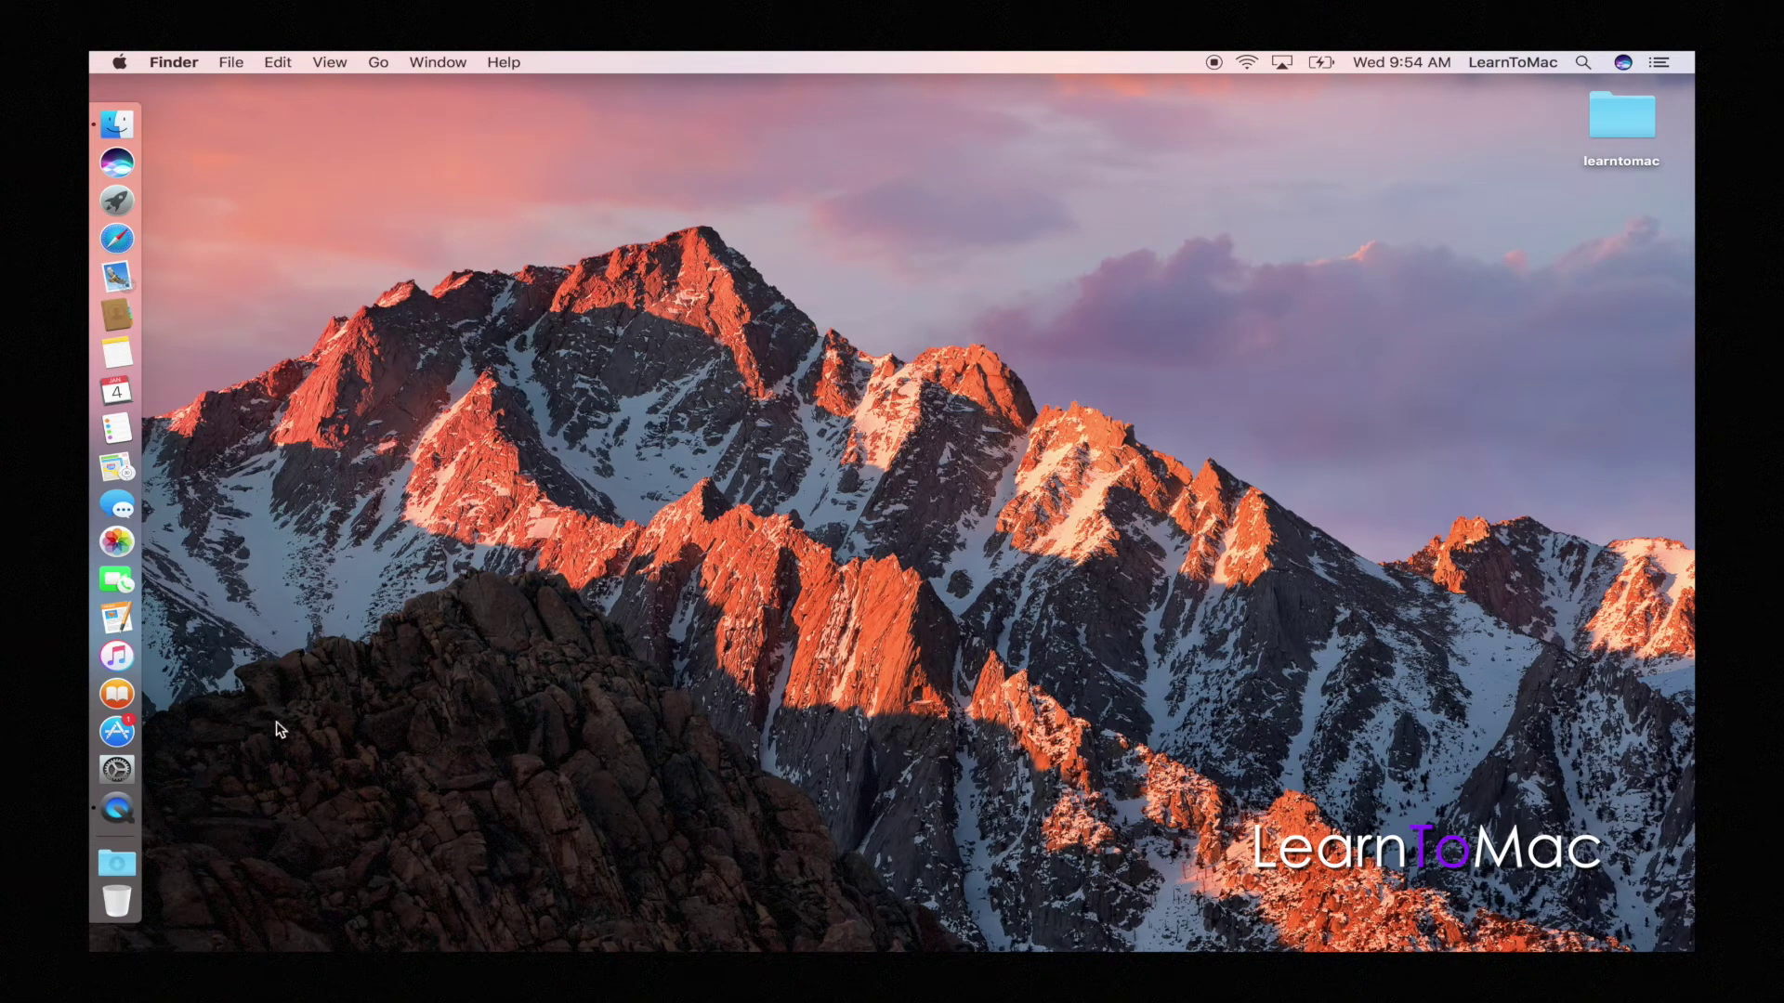
right_click(117, 836)
mouse_move(274, 800)
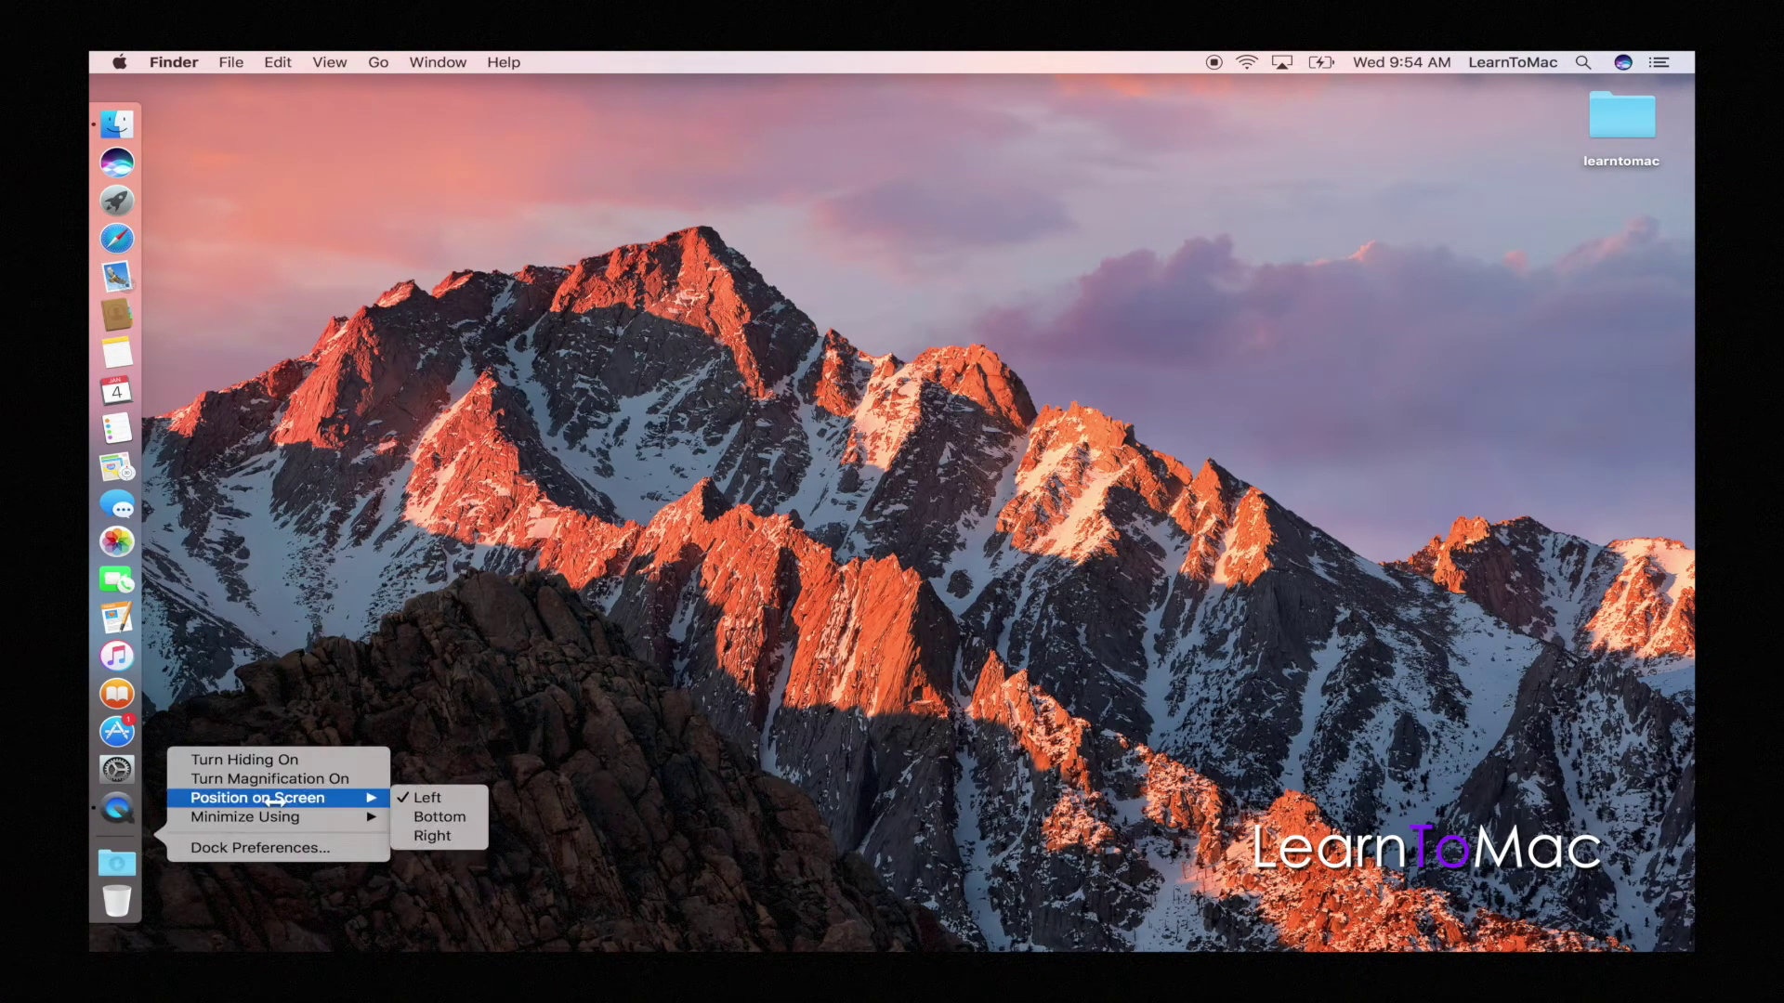
click(428, 816)
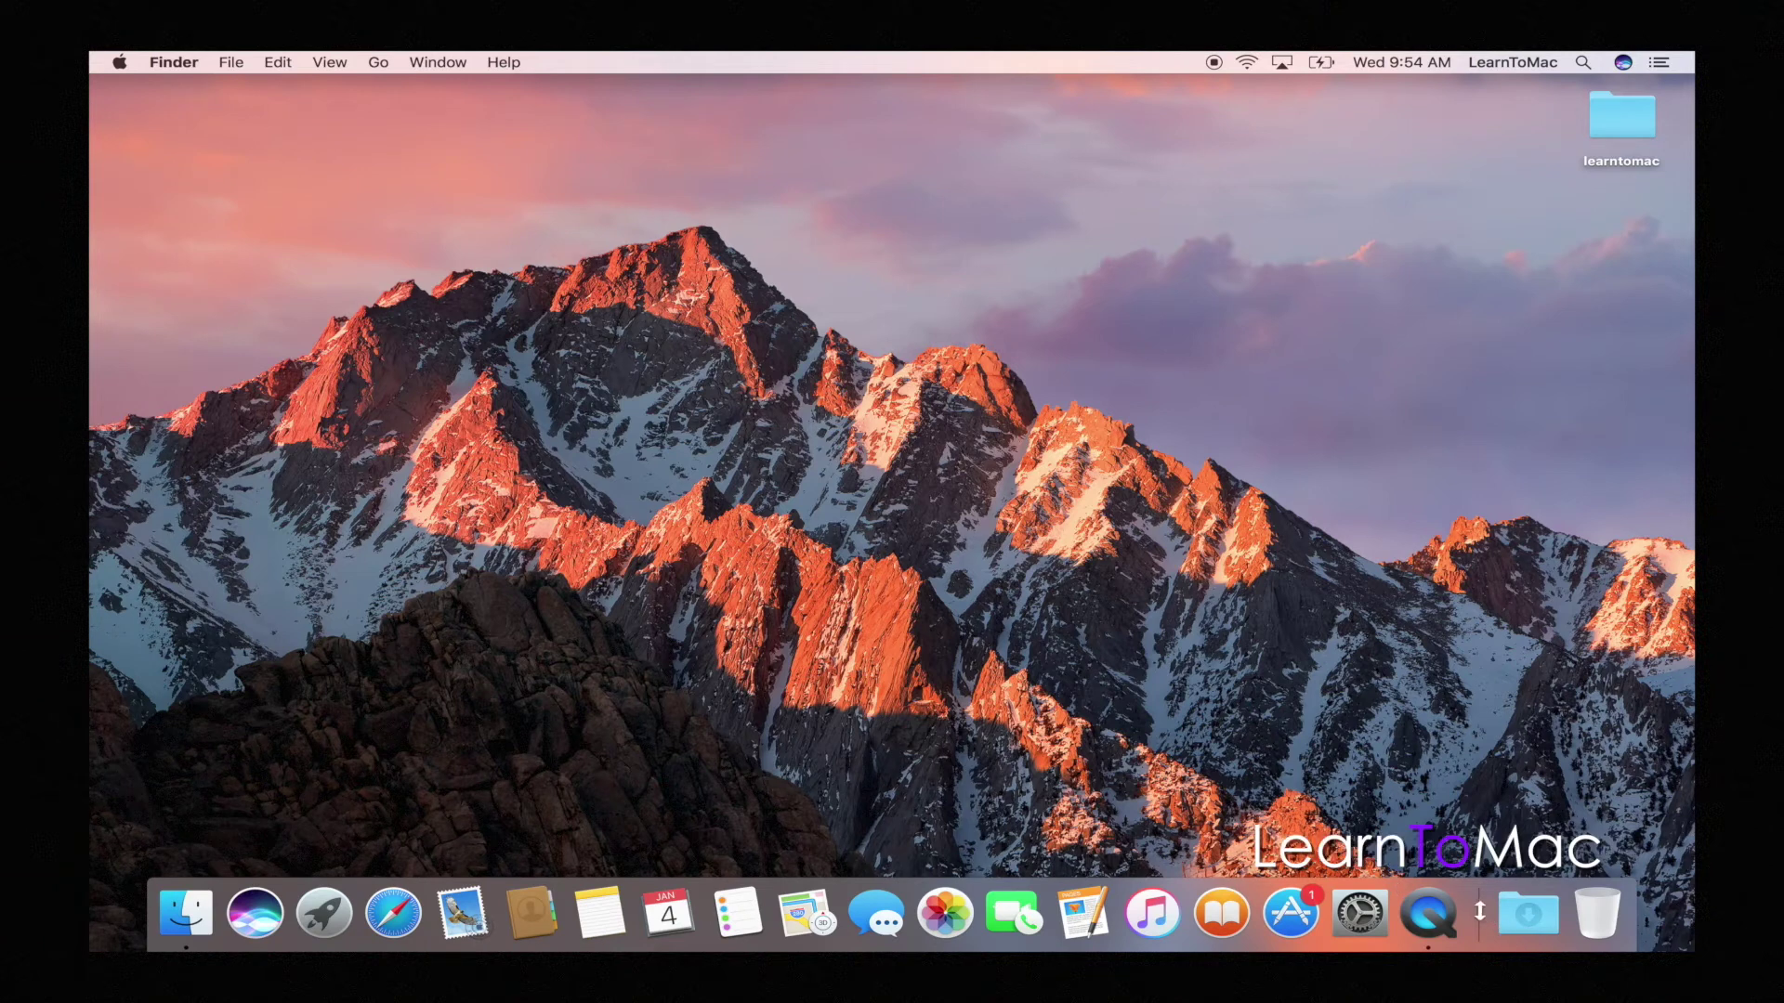
Show the Minimize Using choices, Genie Effect and Scale Effect, in the divider menu.
right_click(1476, 911)
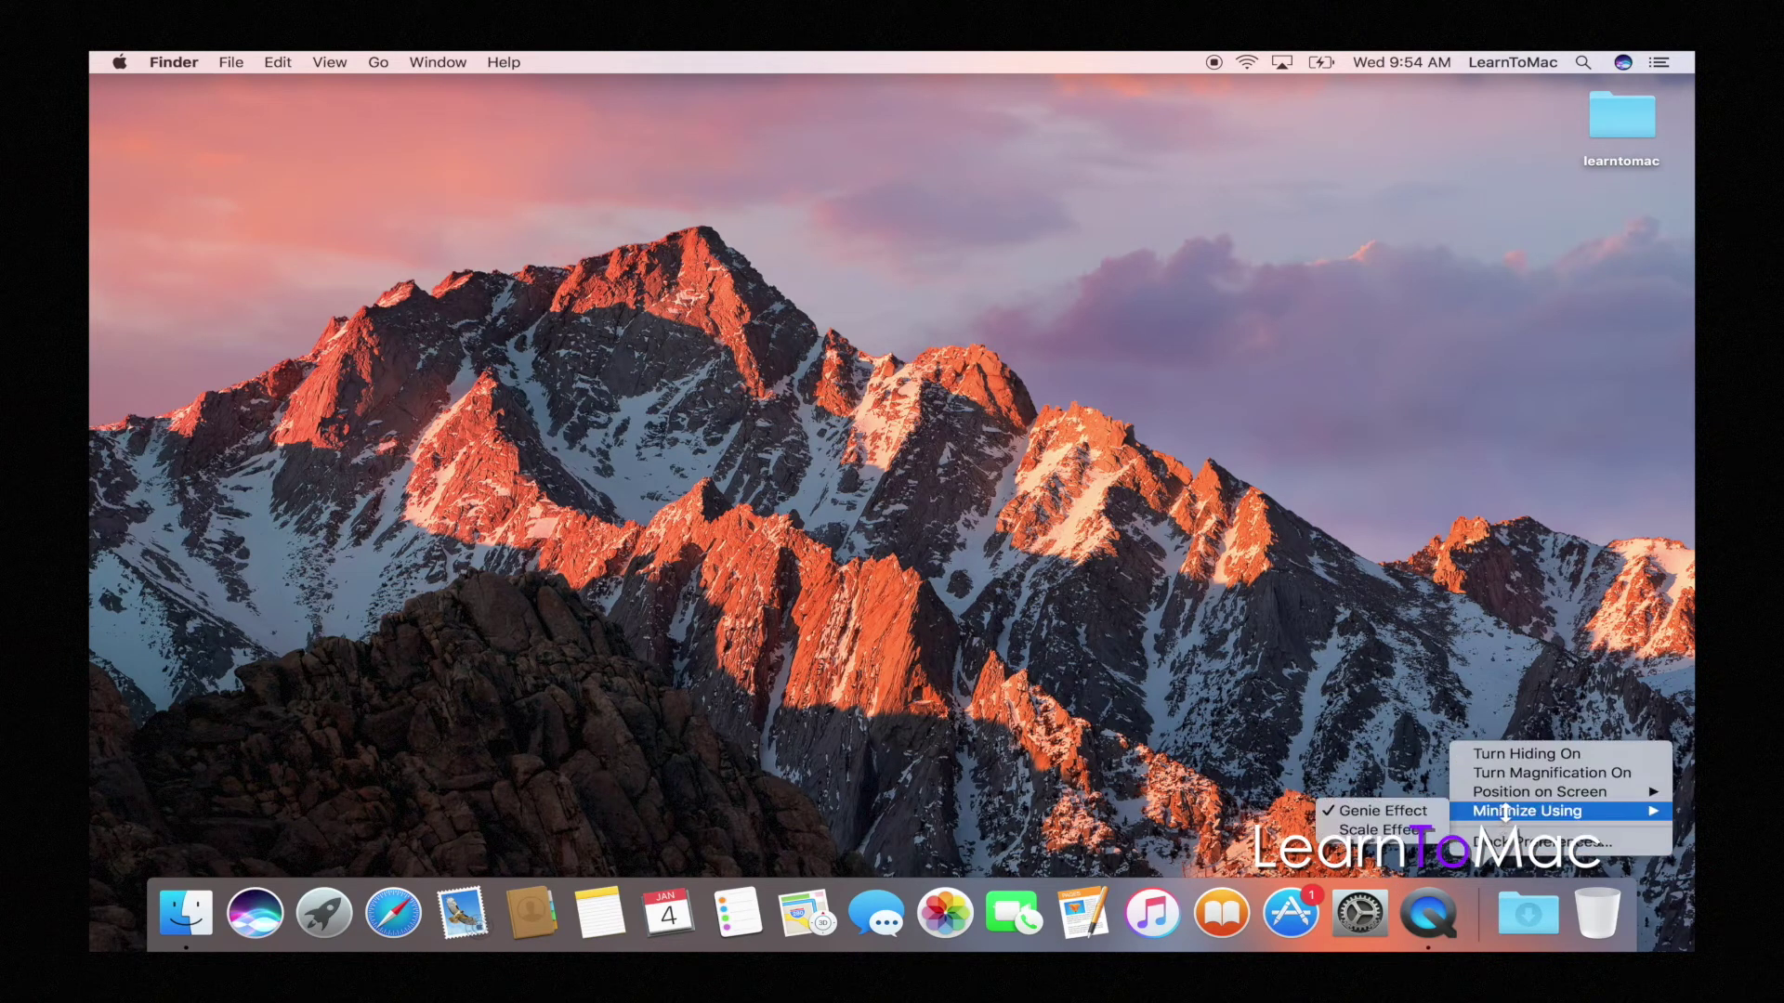
mouse_move(1505, 812)
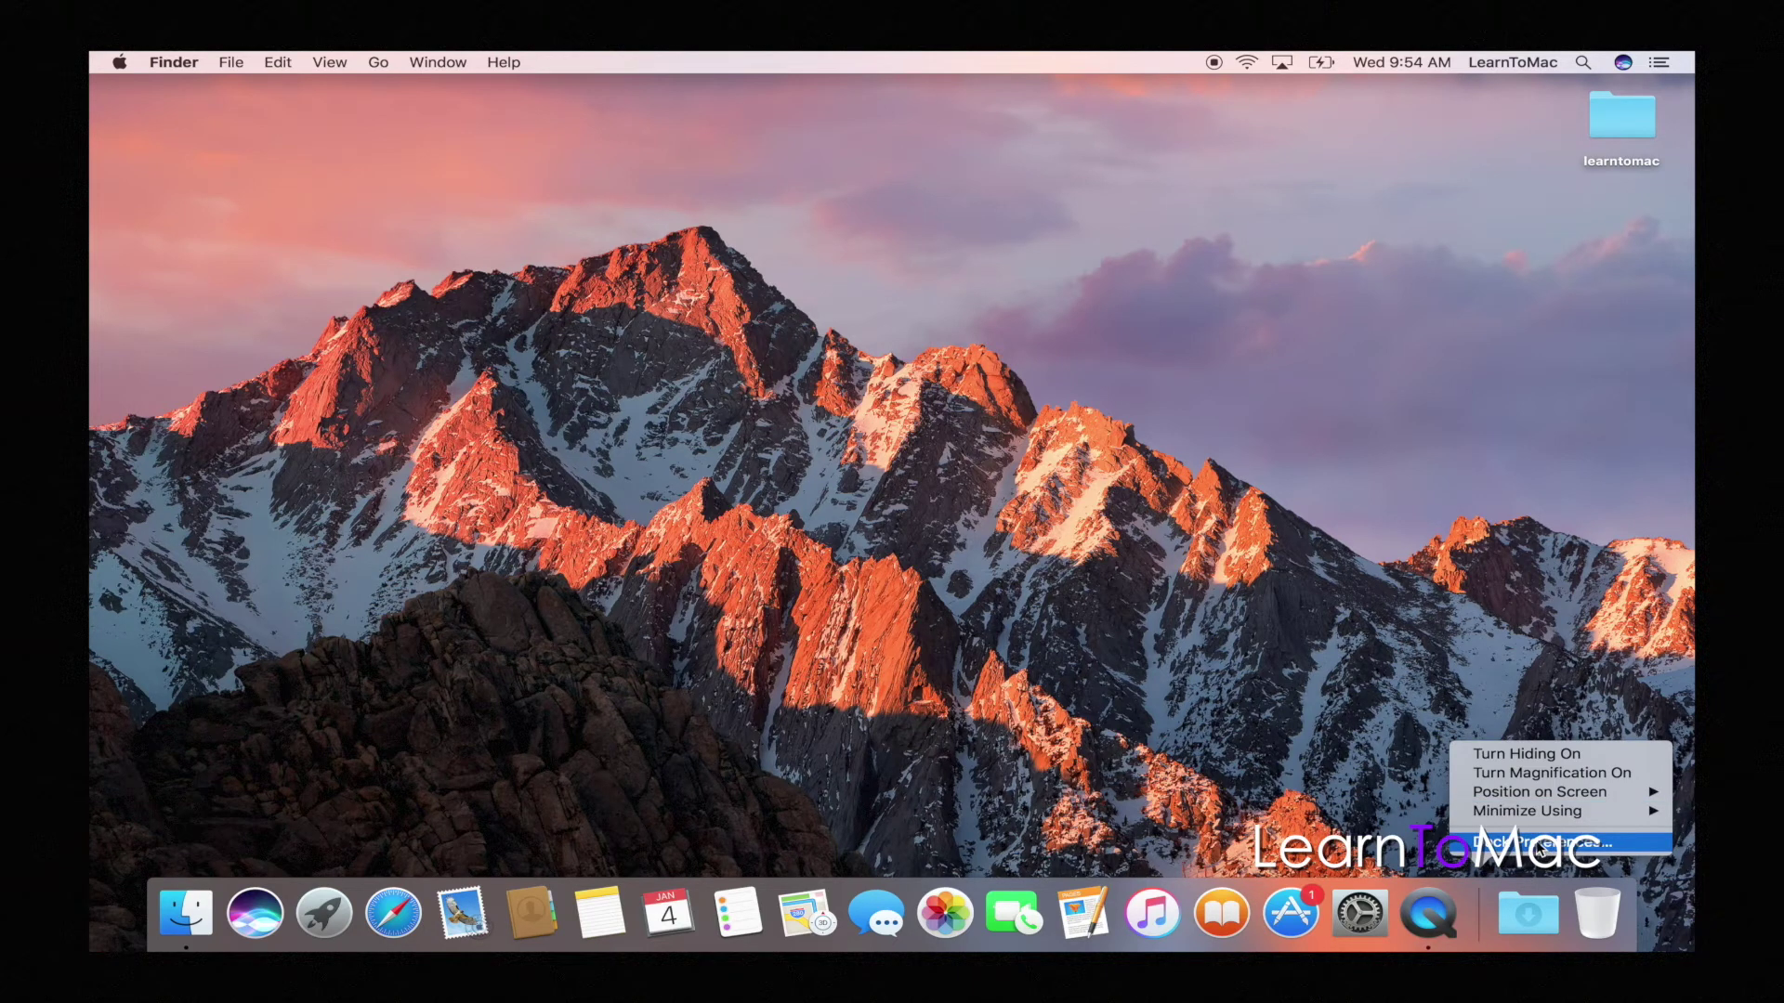
Choose Dock Preferences… to show the Dock pane, then dismiss a reopened Dock menu.
click(1538, 843)
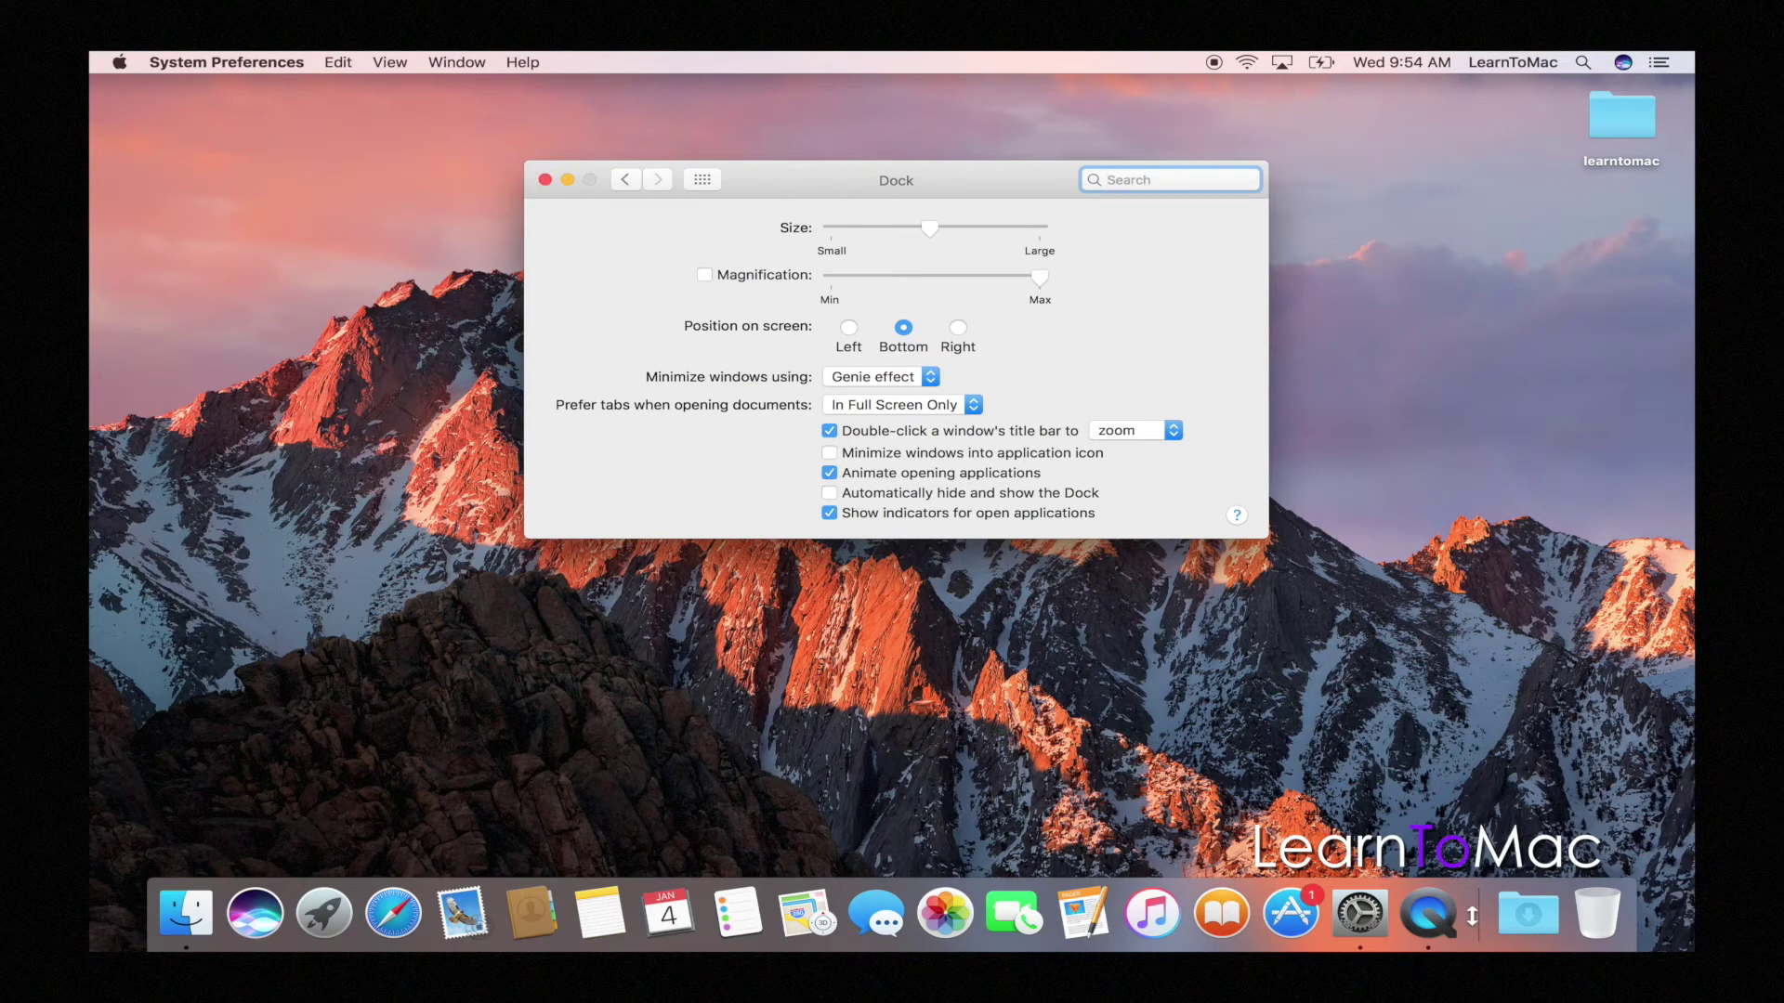
right_click(1471, 916)
click(1169, 331)
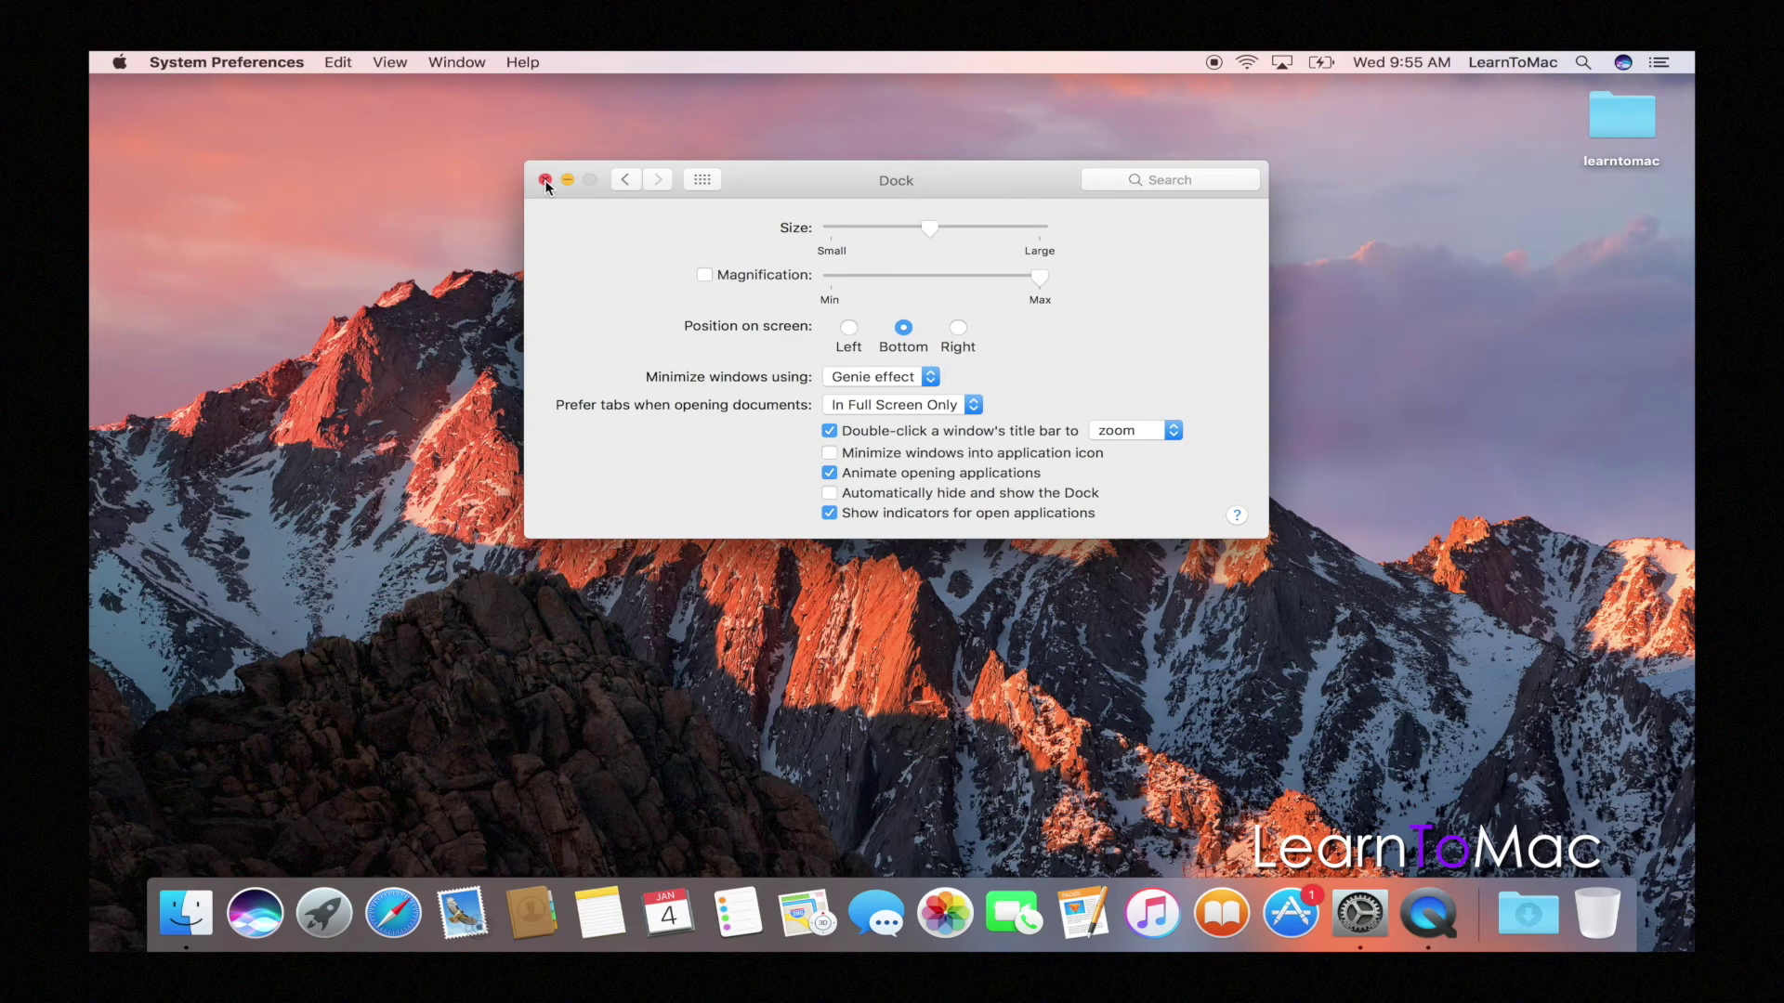
Choose Quit System Preferences from the System Preferences menu.
click(247, 63)
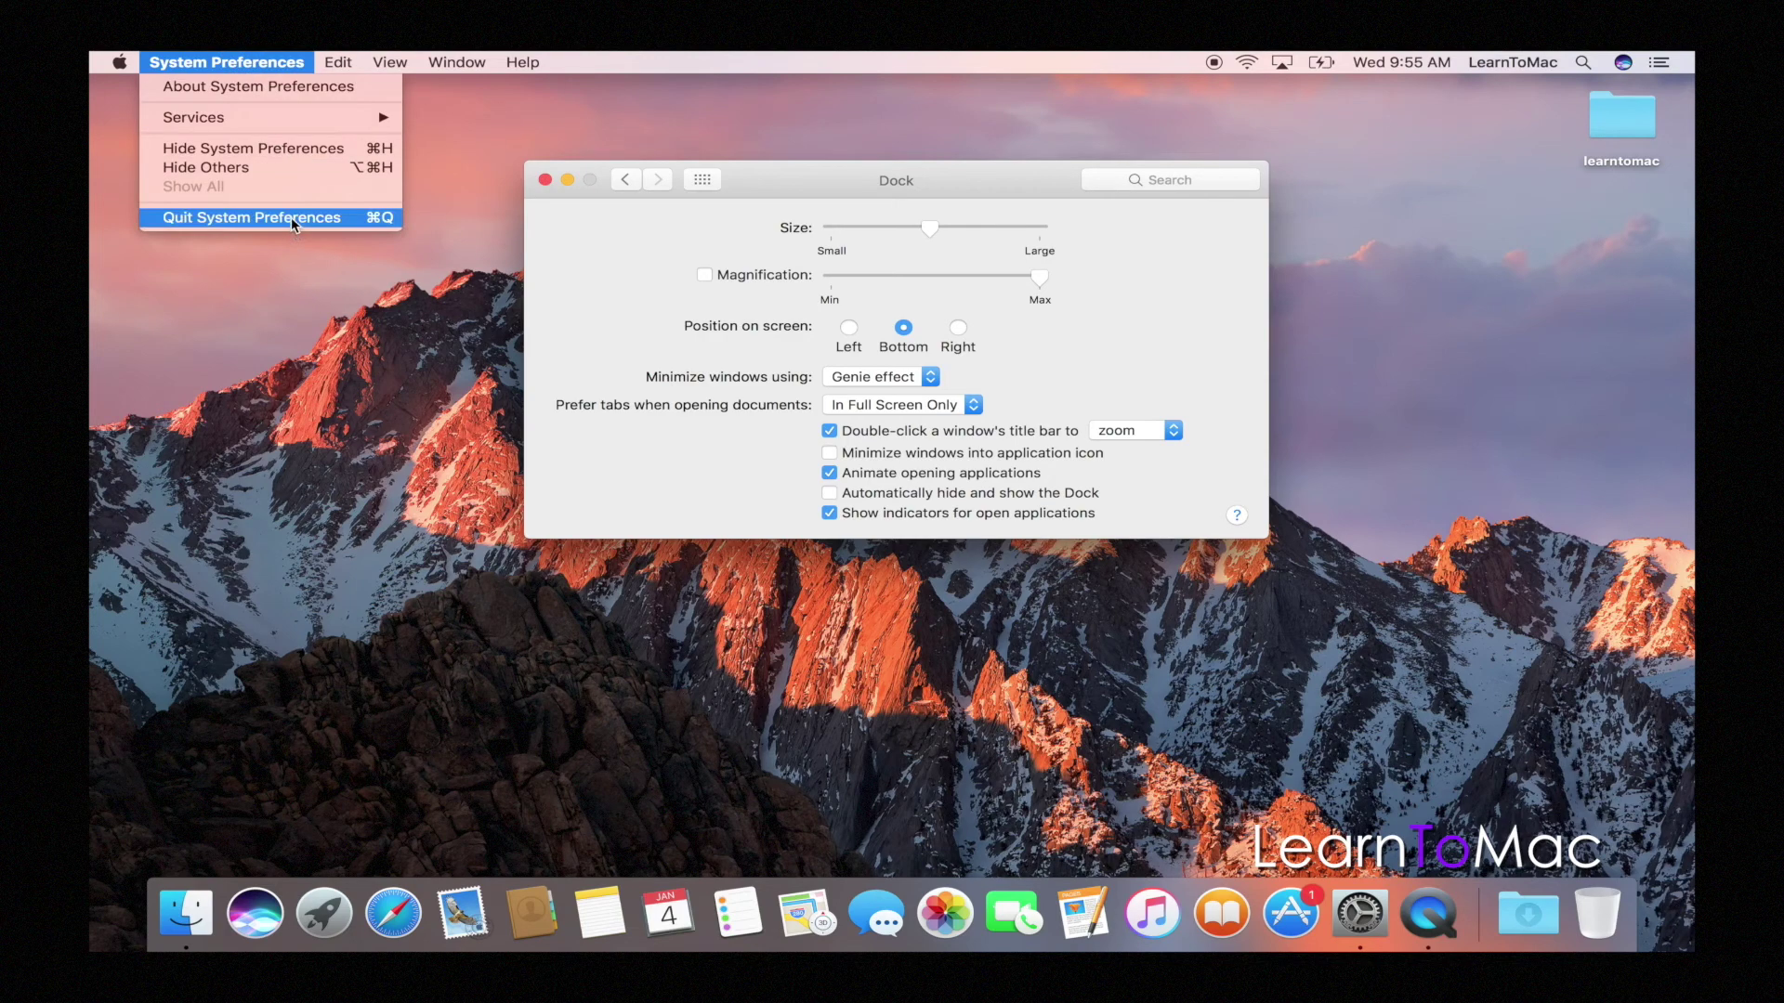
click(293, 217)
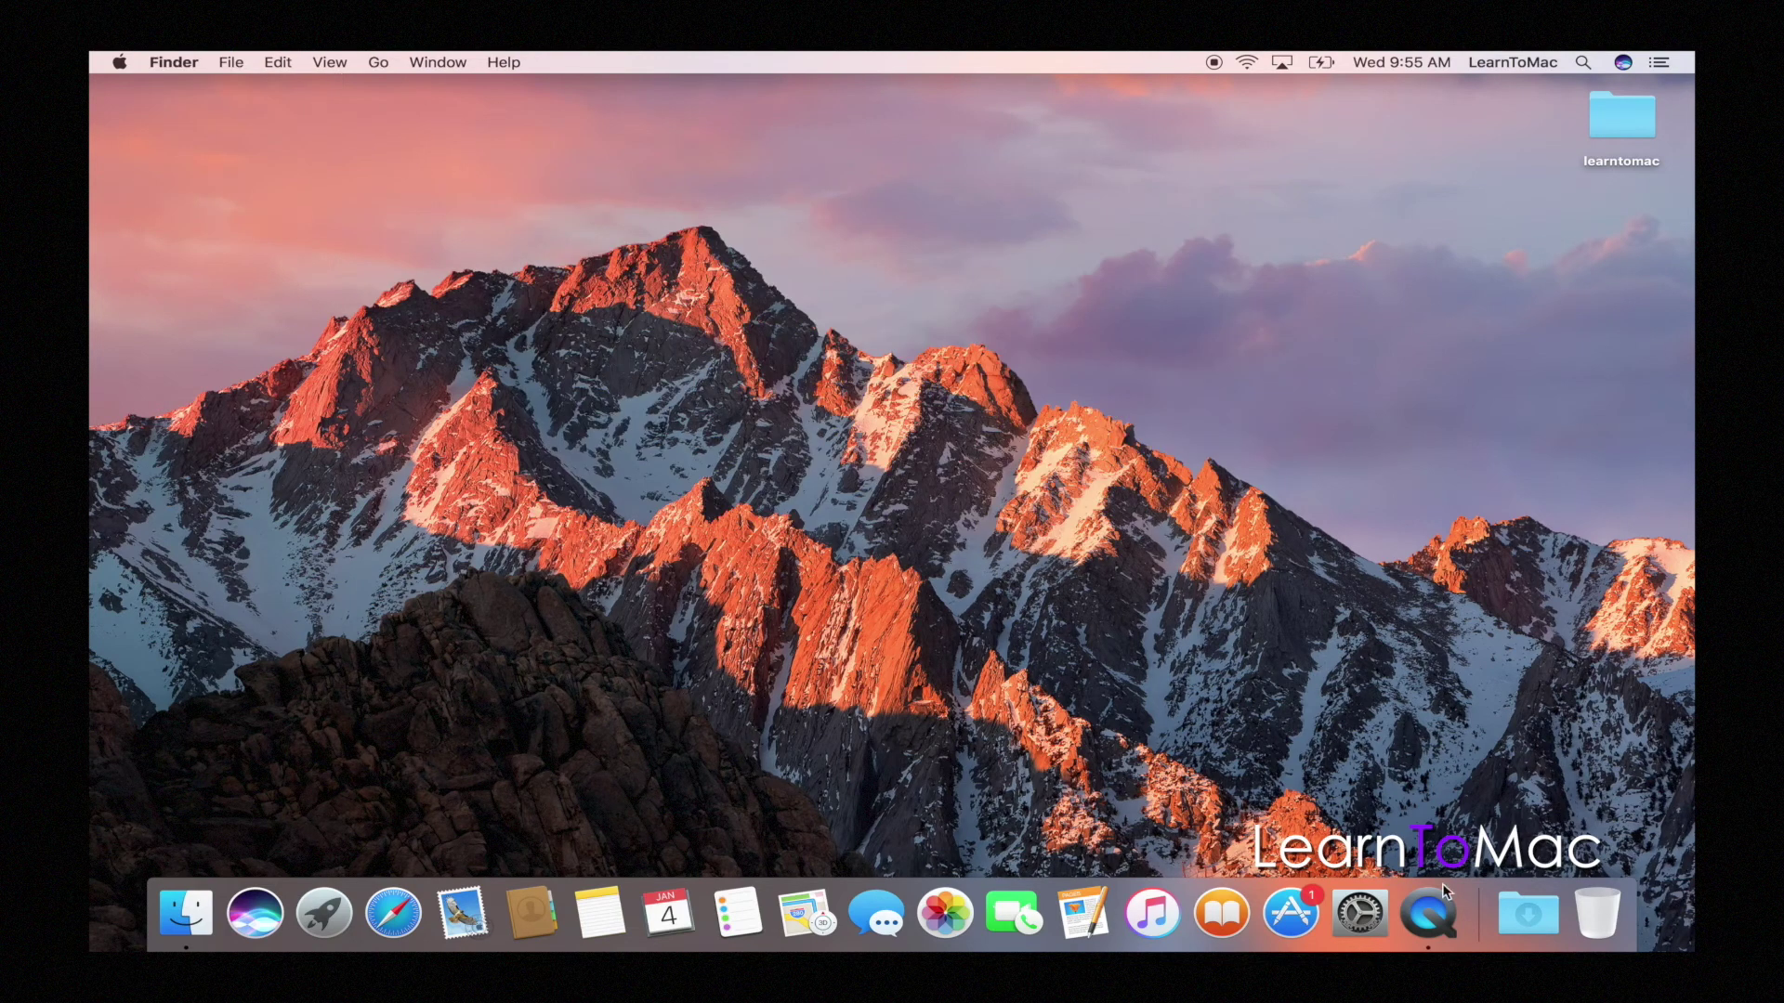